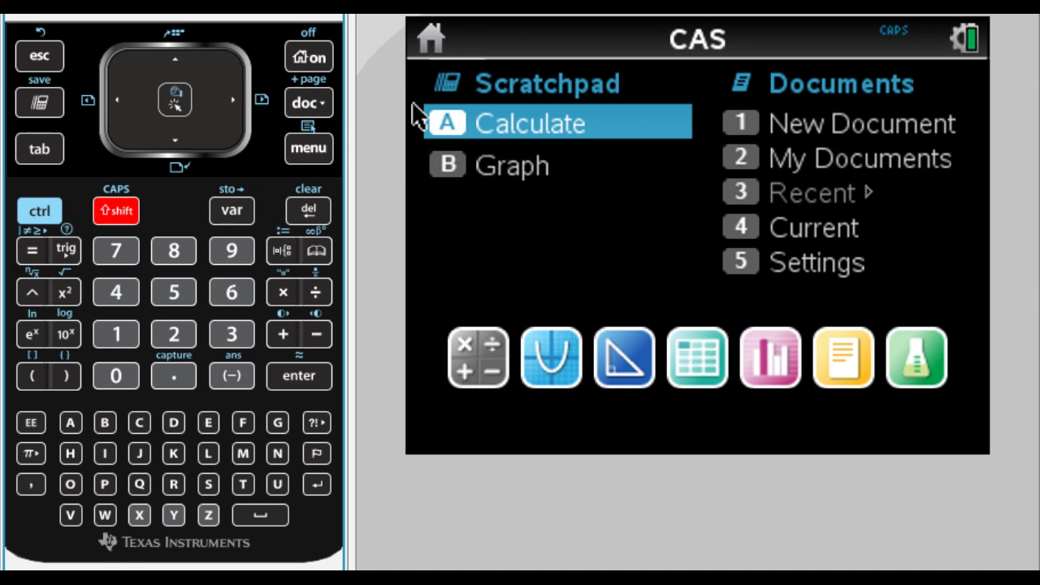
- From the home screen, create a new document, decline saving the old one, and add a Calculator page
click(305, 60)
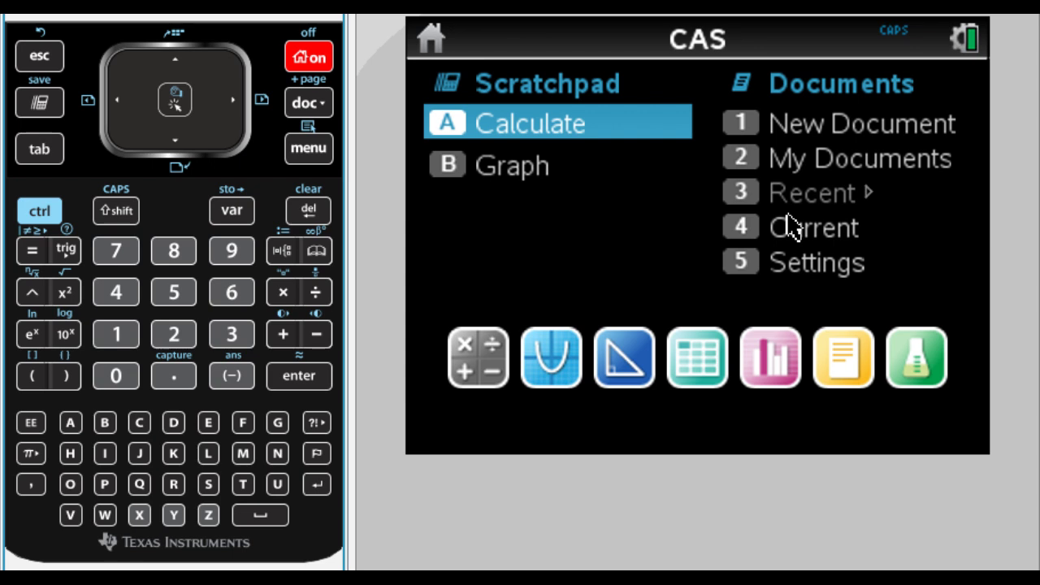
key(1)
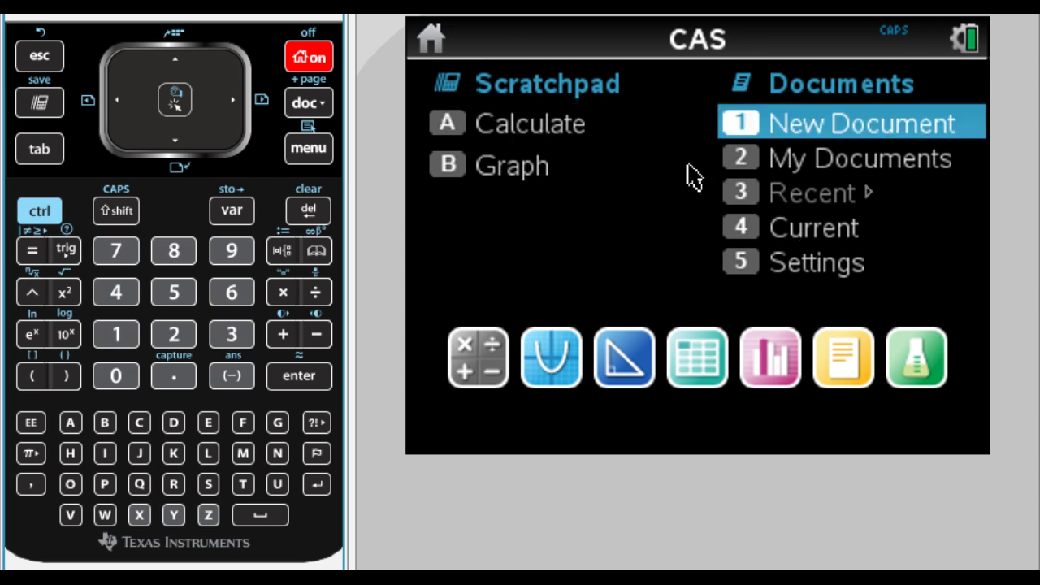
key(Right)
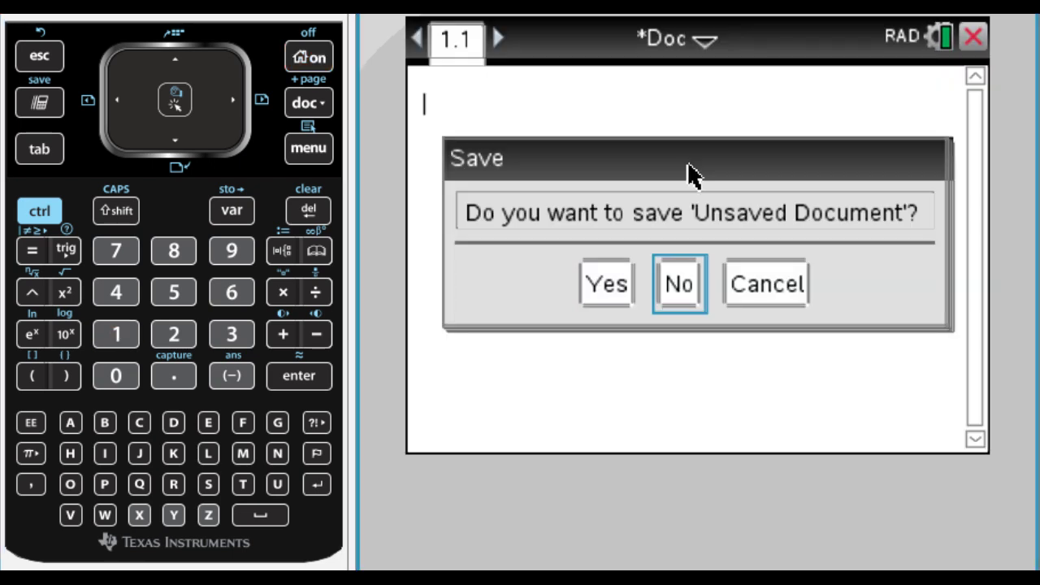
key(Return)
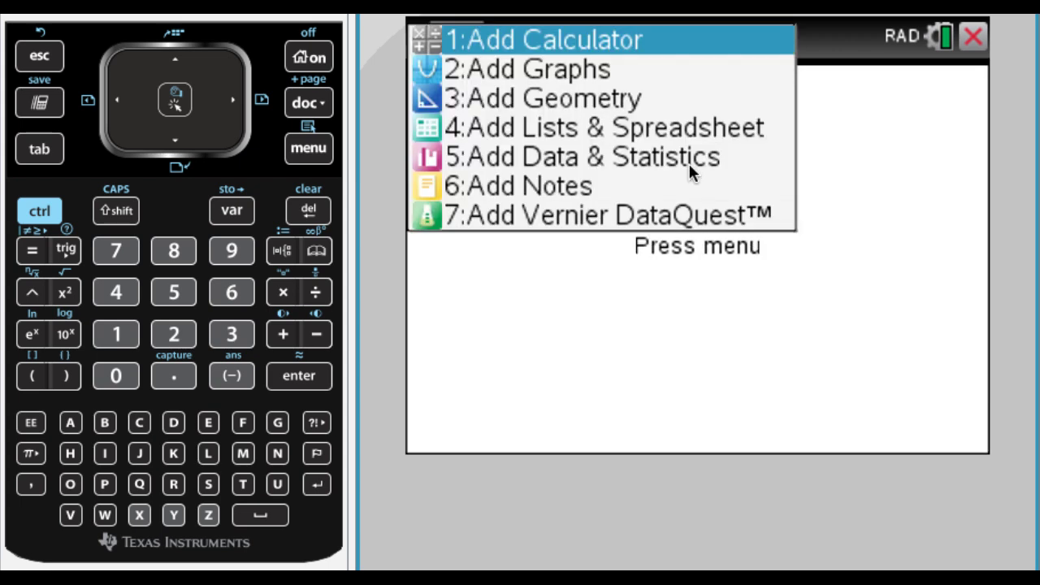
key(Down)
key(Down)
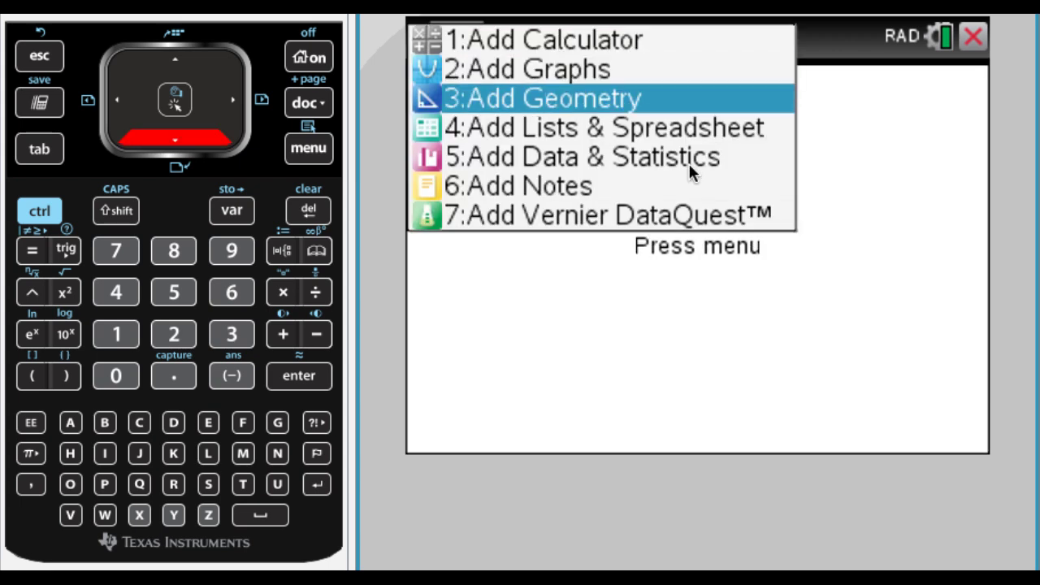
key(Up)
key(Up)
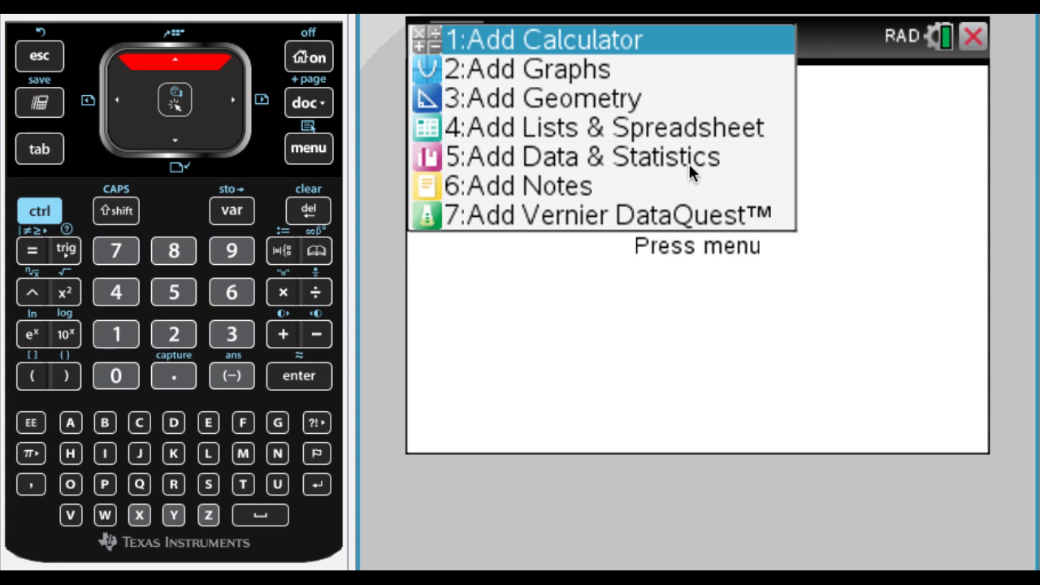
key(Return)
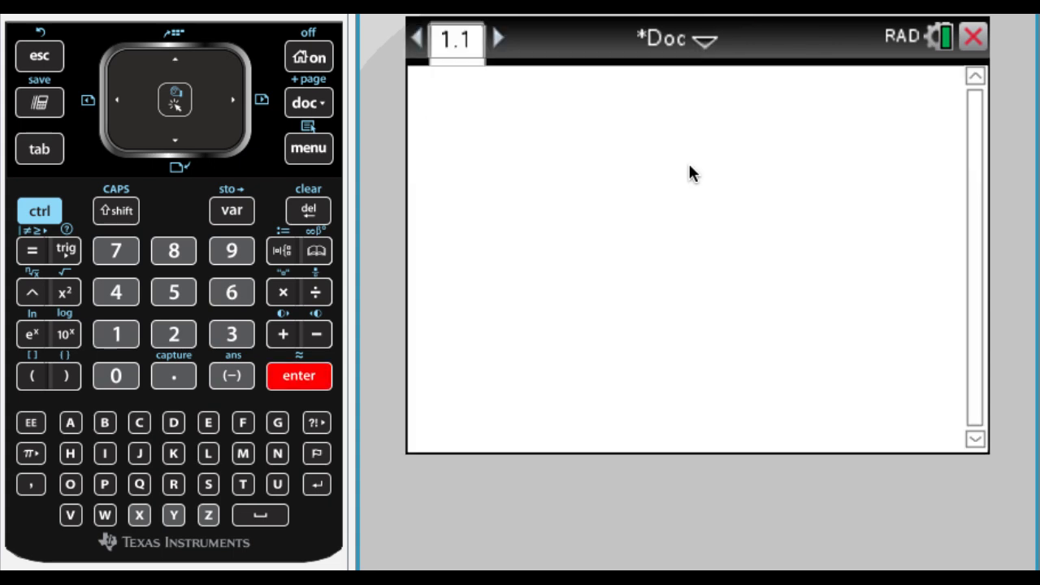
- Evaluate 2+3 to get 5, then evaluate the fraction 3/5 using the fraction template
text(2+3)
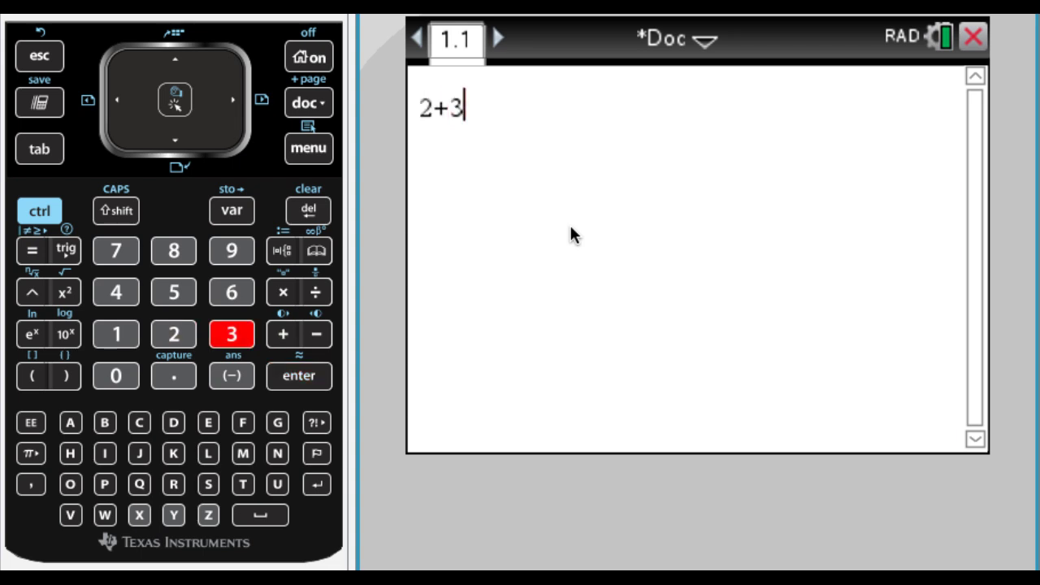
key(Return)
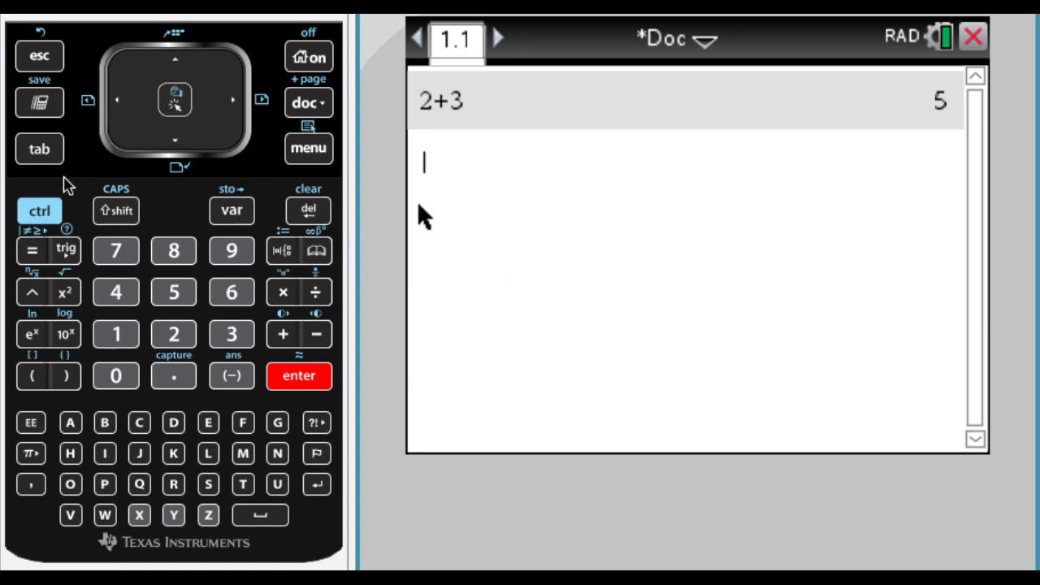
click(32, 208)
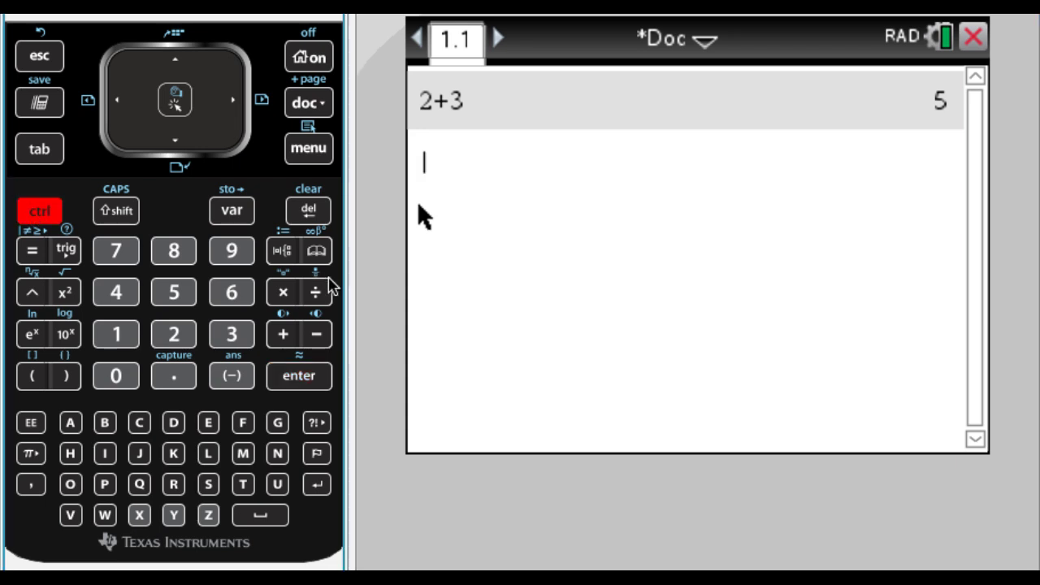
click(325, 289)
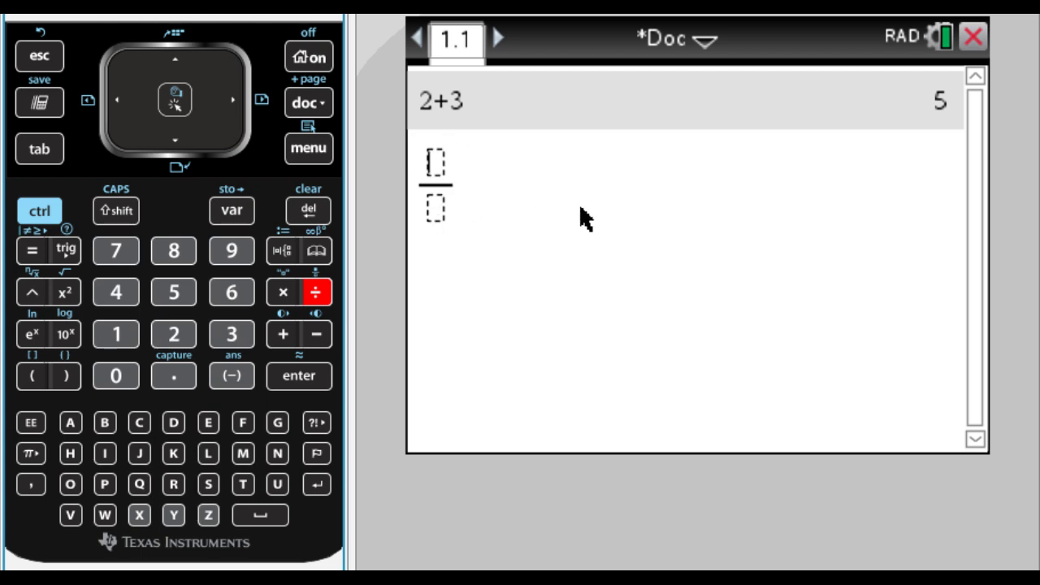
text(3)
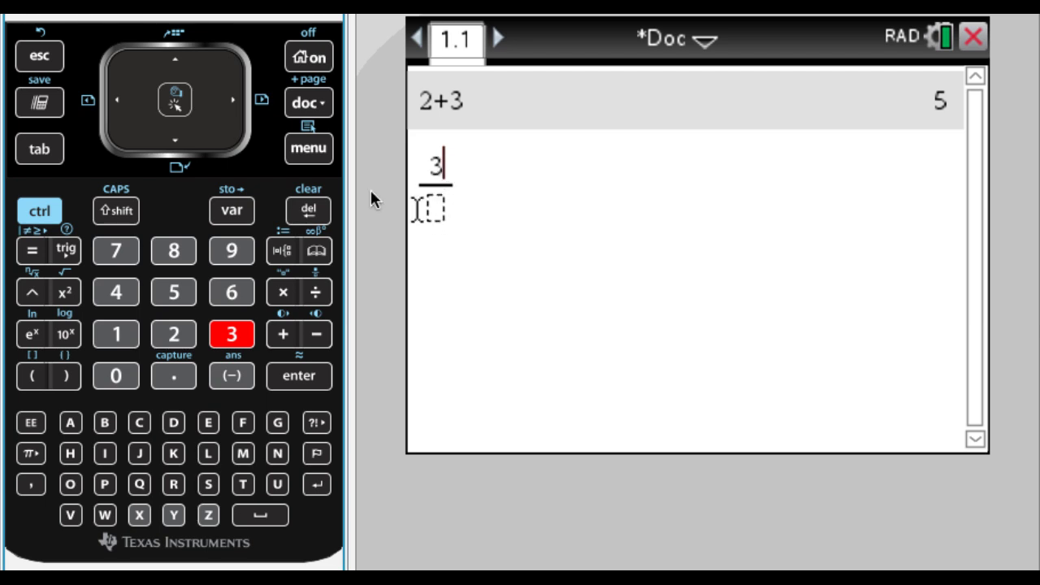
click(40, 149)
text(5)
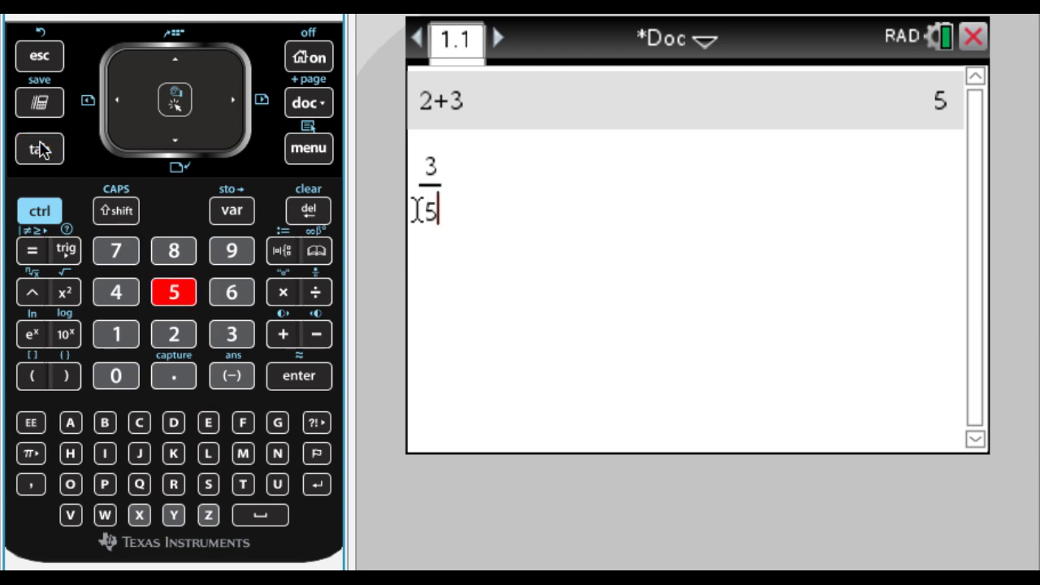
key(Return)
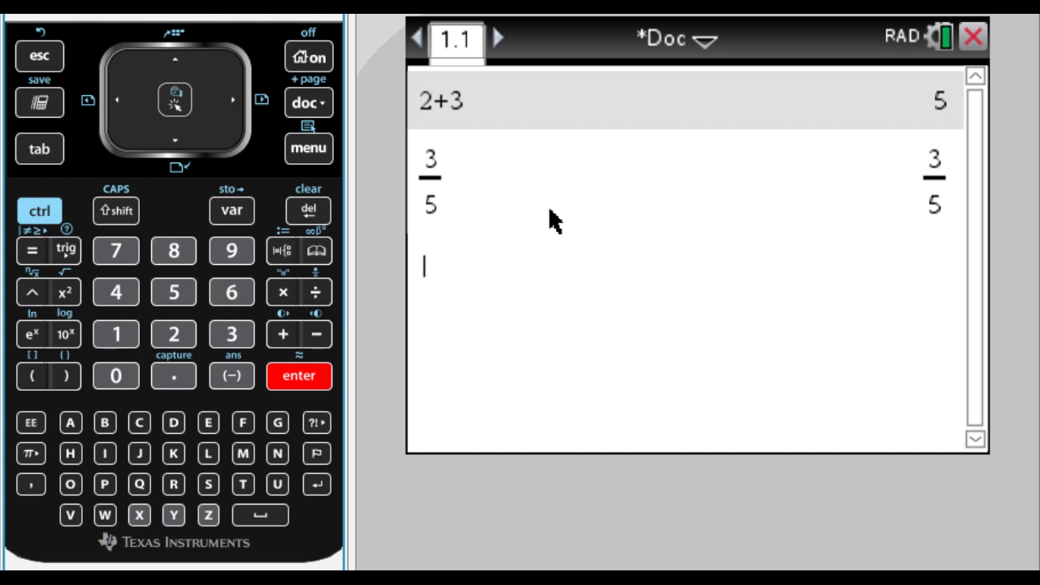
- Approximate 3/5 with ctrl+enter on the keypad to show 0.6
click(31, 212)
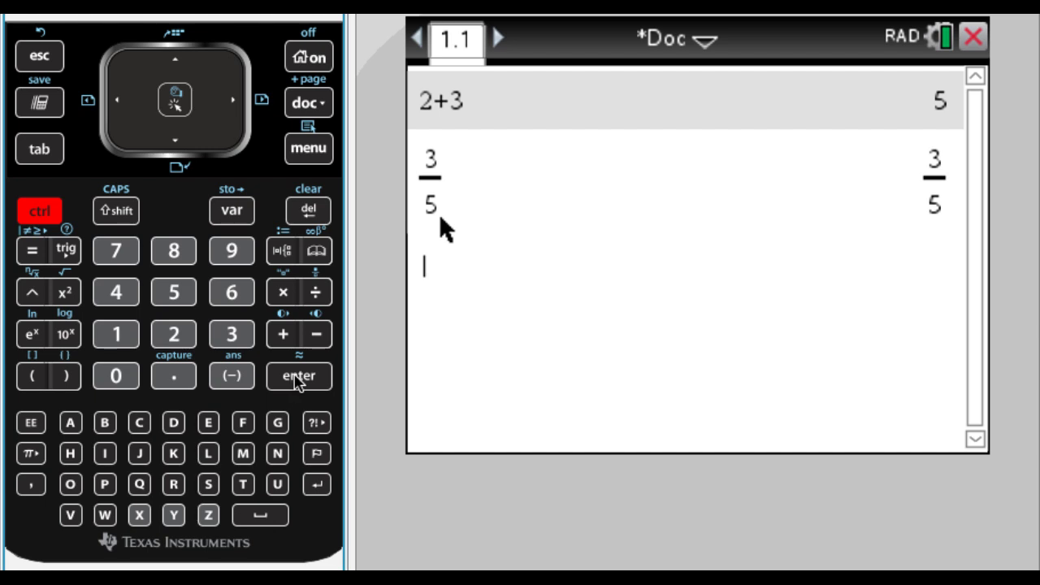
click(297, 379)
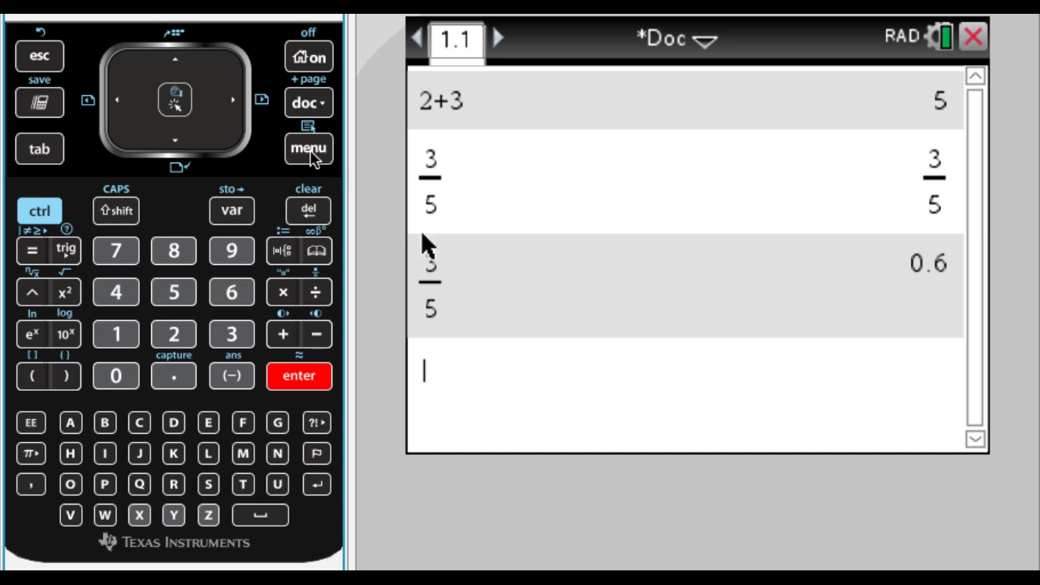
- Insert the expand command from the Algebra commands
click(310, 148)
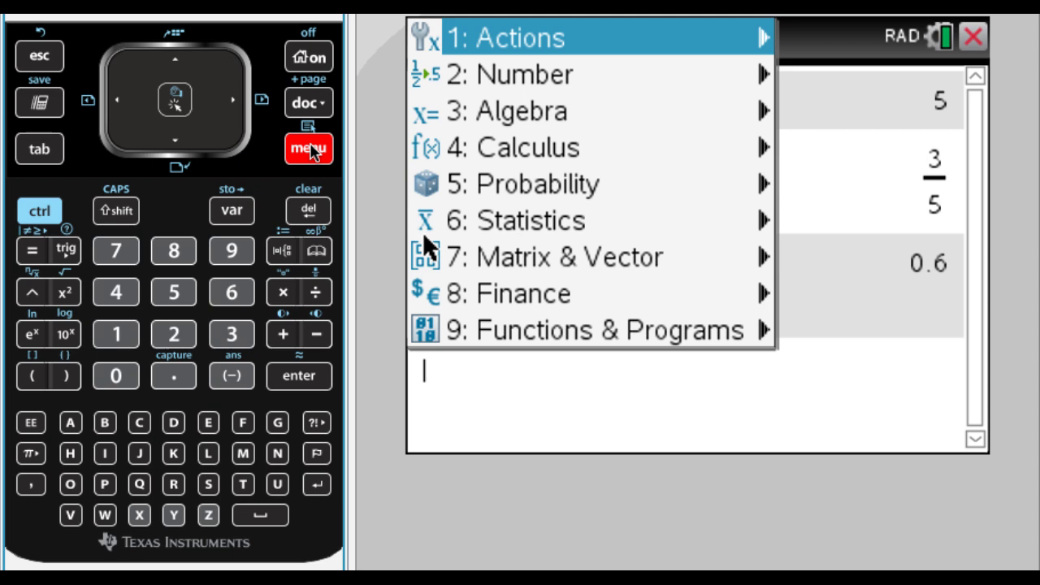
key(Down)
key(Down)
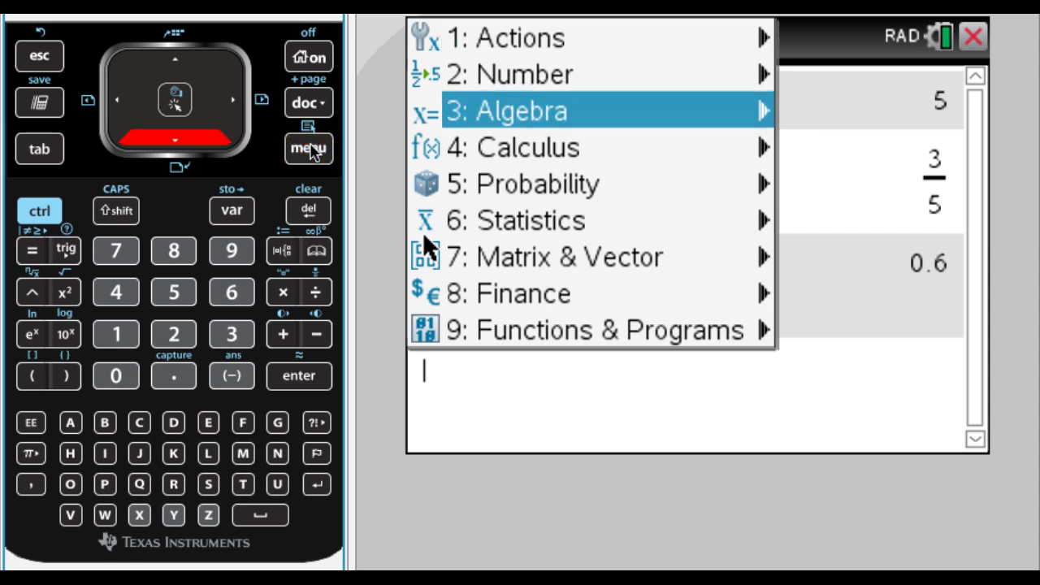
key(Right)
key(Down)
key(Down)
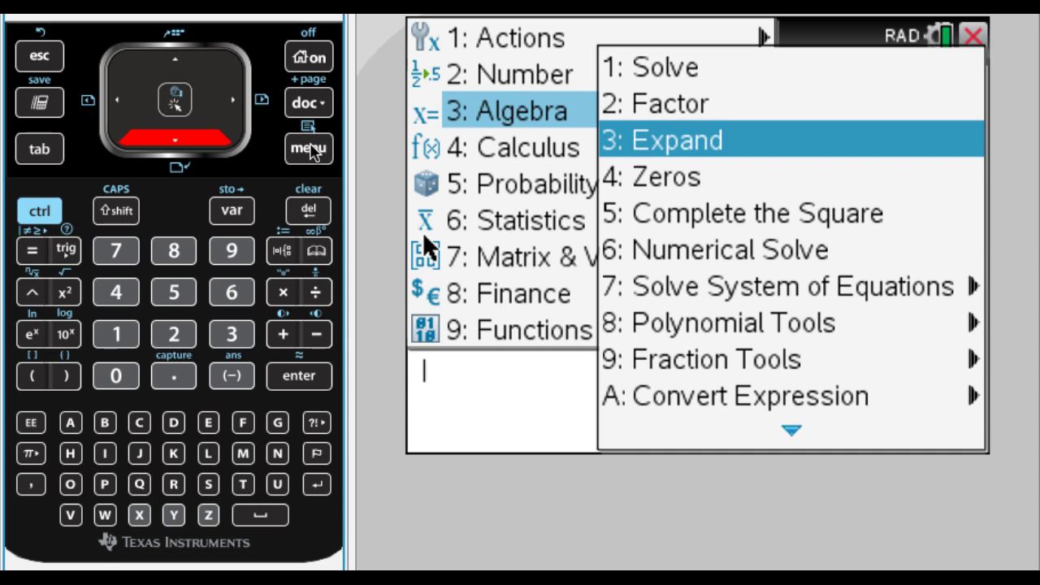
key(Return)
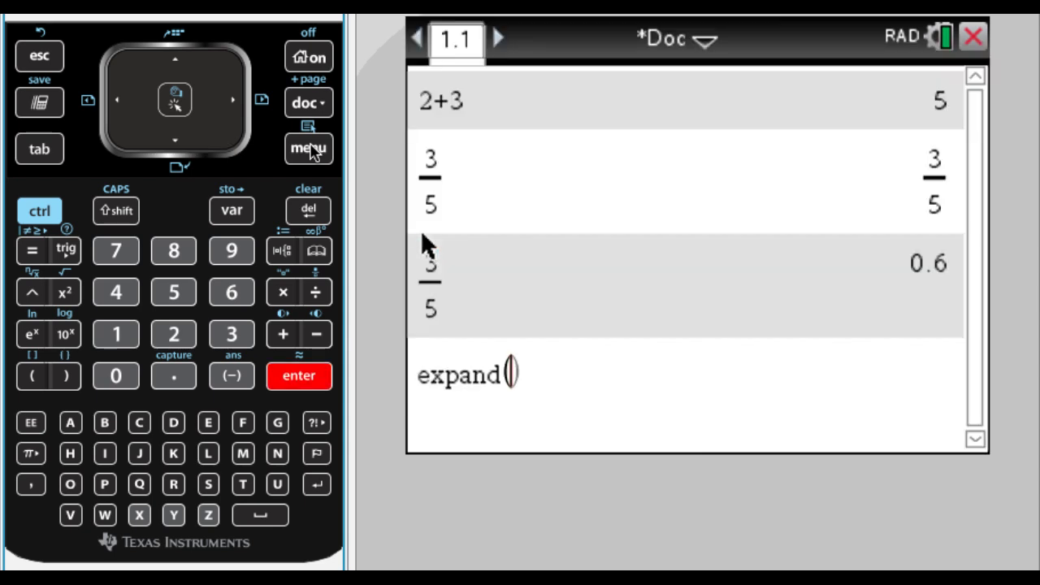
- Enter (x-3)(x+5) inside expand and evaluate it to x²+2x−15
text(()
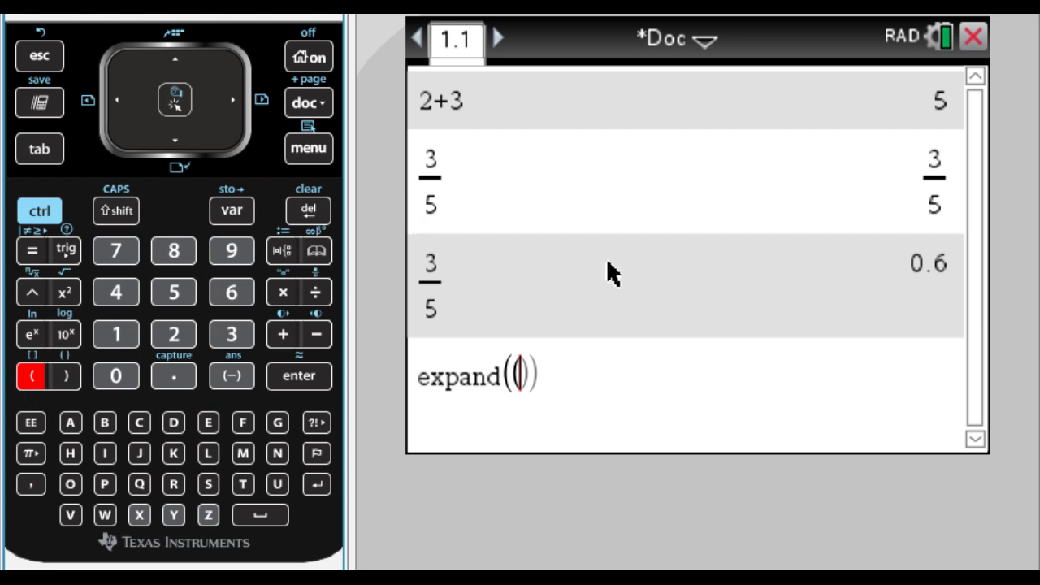
text(x-3)
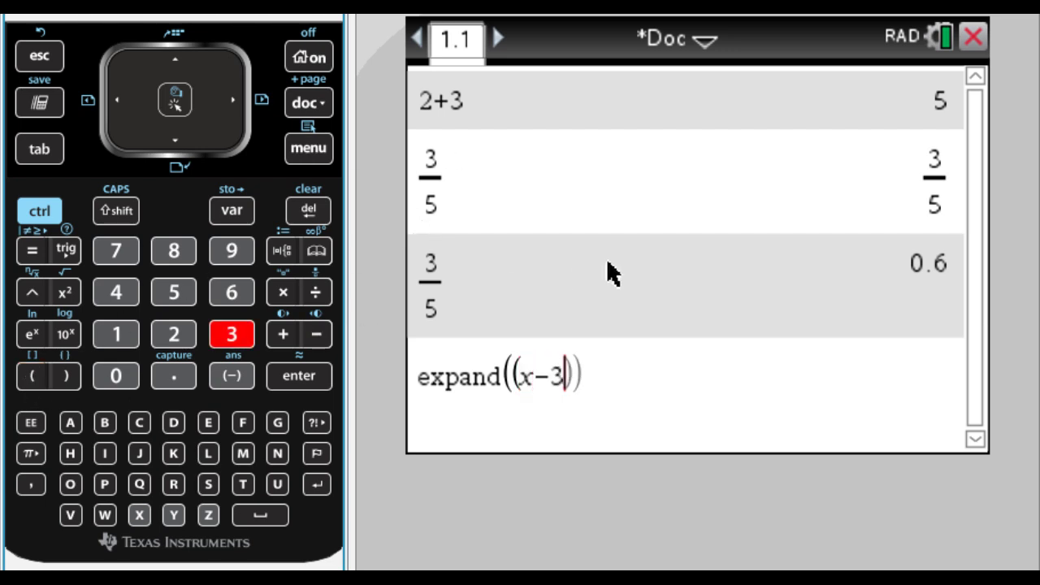
key(Right)
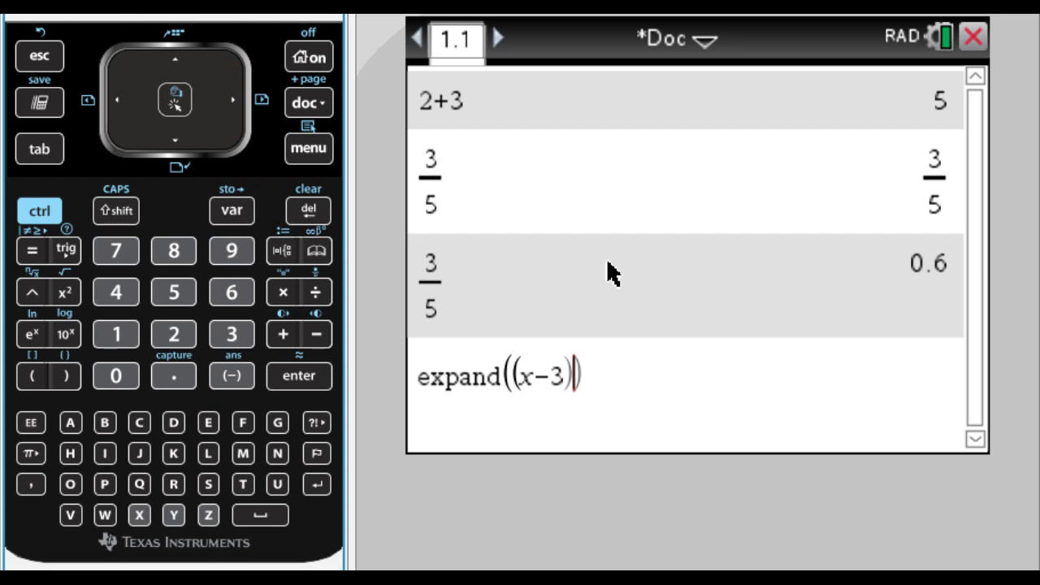
key(Left)
key(Right)
key(Left)
key(Right)
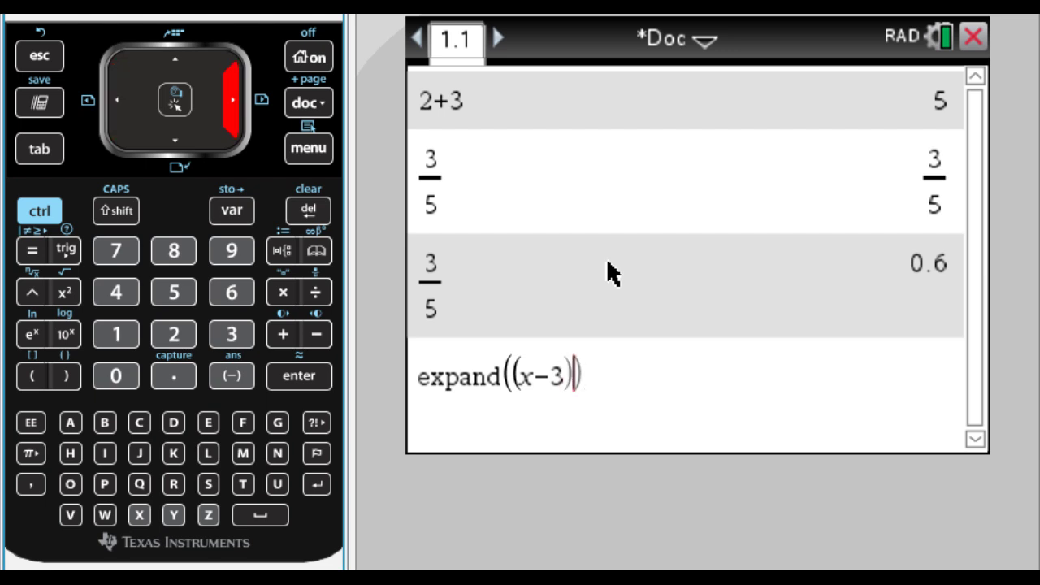
key(Left)
key(Right)
text(()
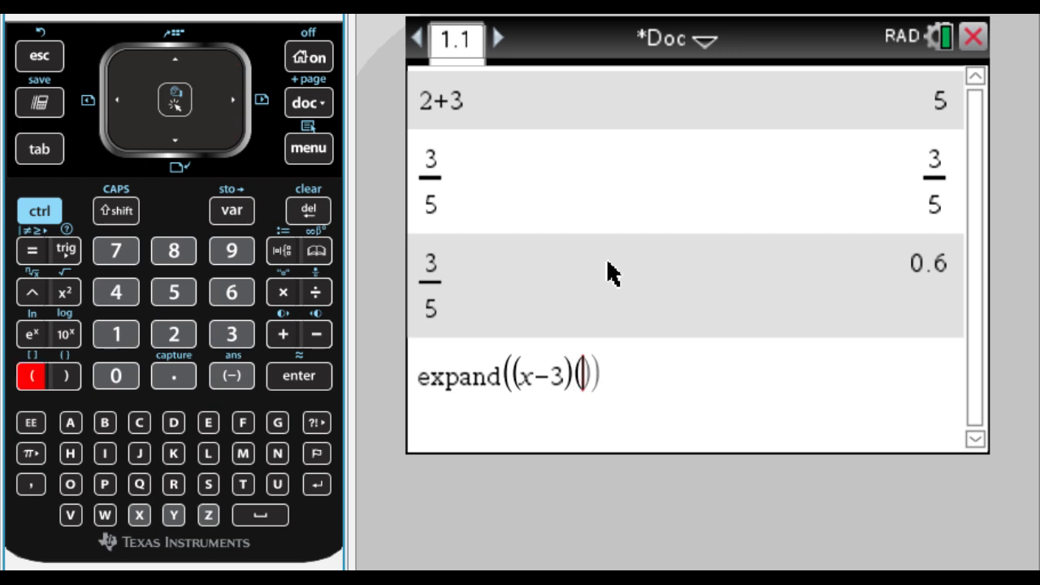
text(x)
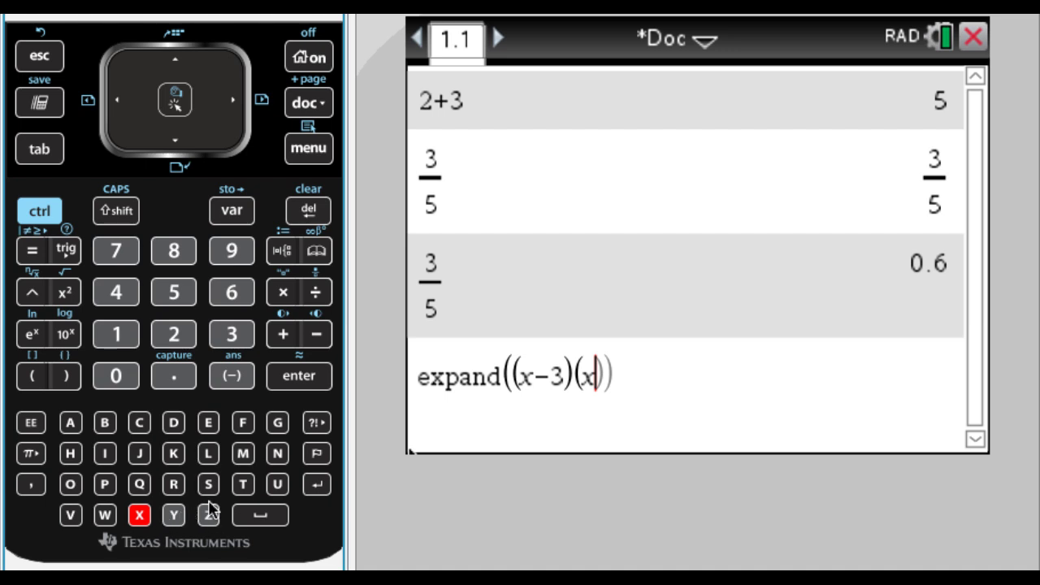
text(+5)
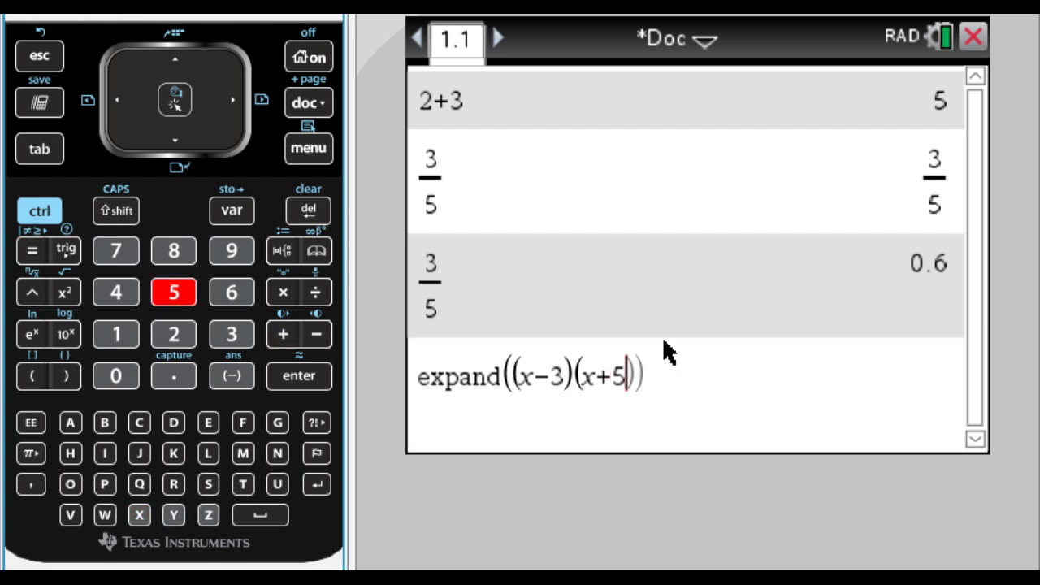
key(Return)
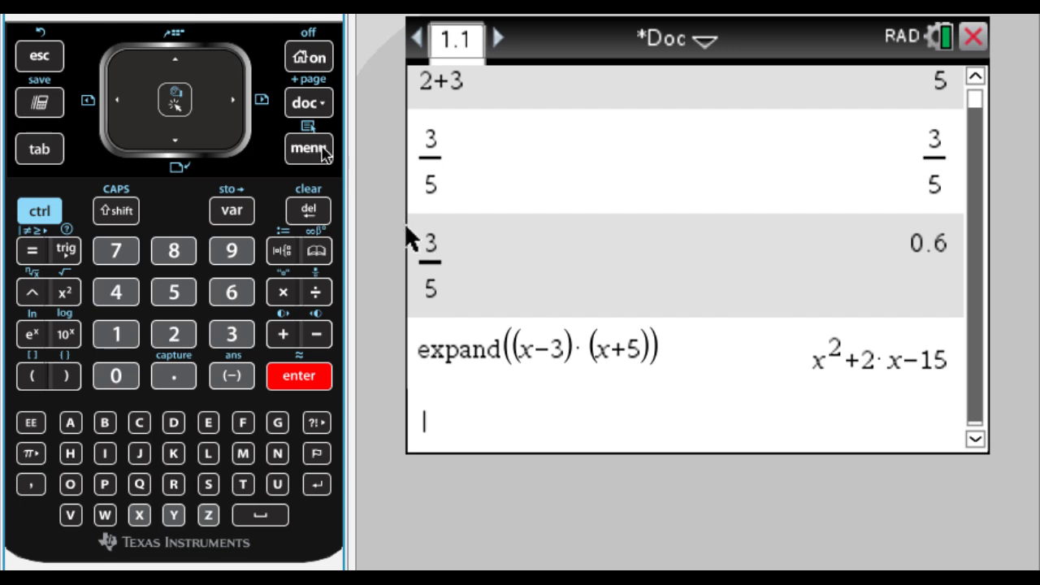
- Factor the previous answer Ans, getting (x−3)·(x+5)
click(312, 149)
key(3)
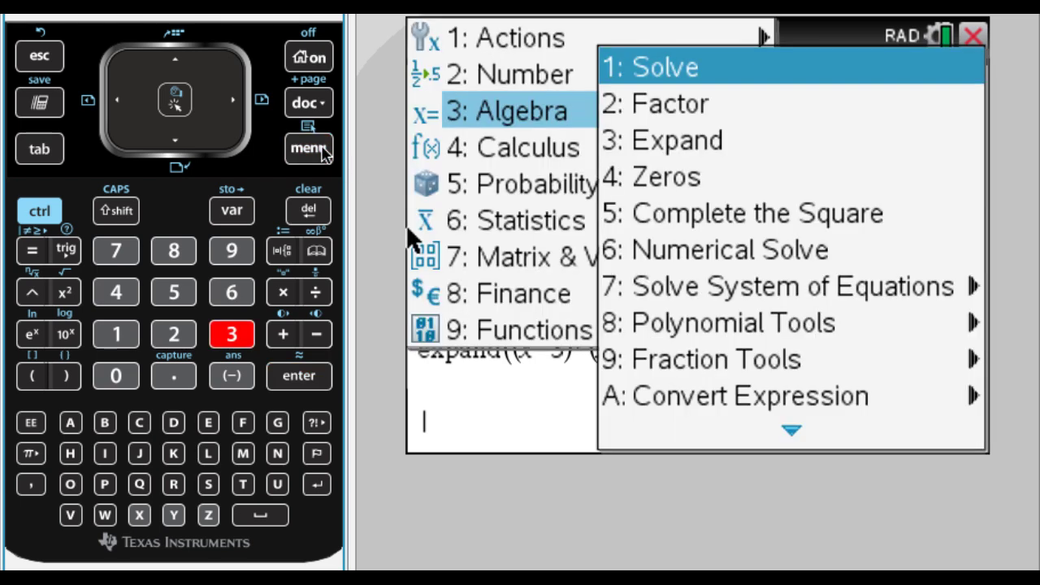
key(Down)
key(Down)
key(Up)
key(Return)
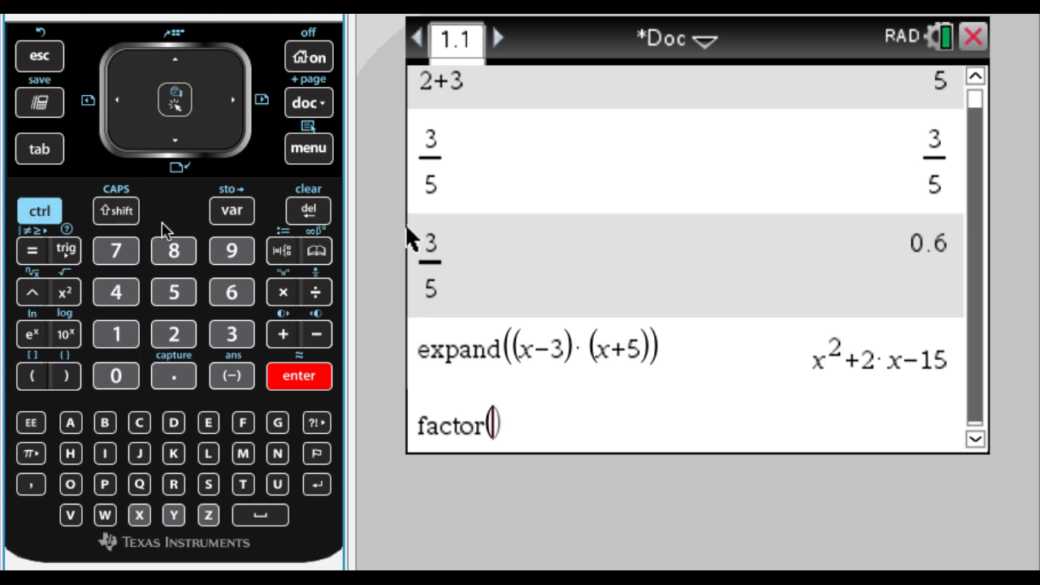
click(39, 221)
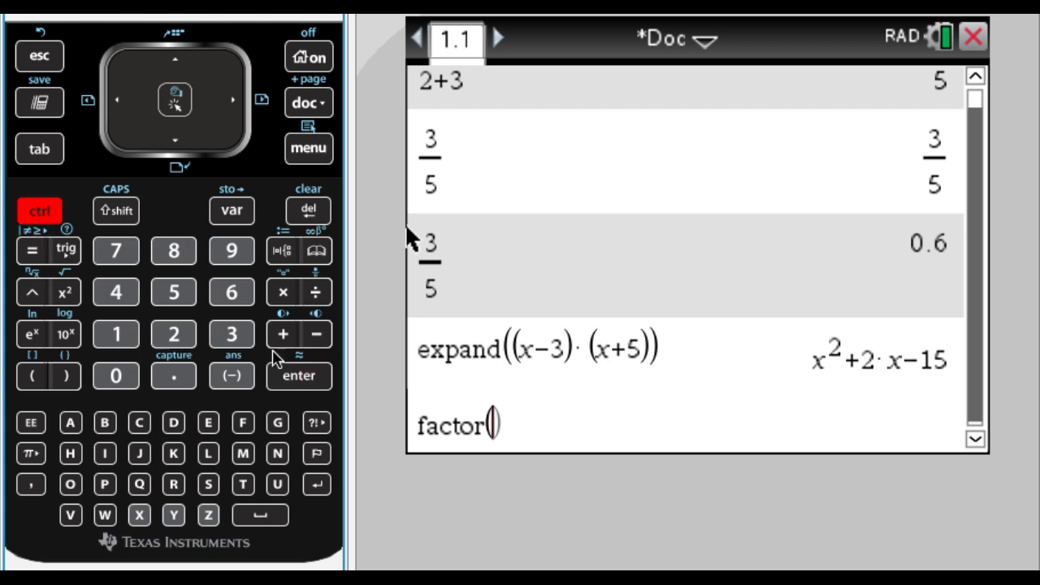
click(231, 375)
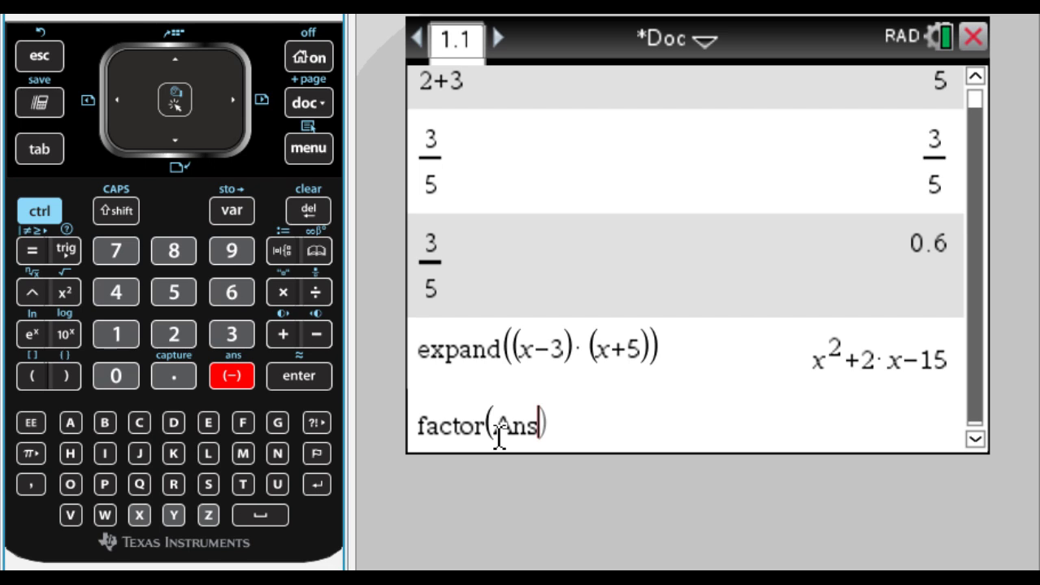
key(Return)
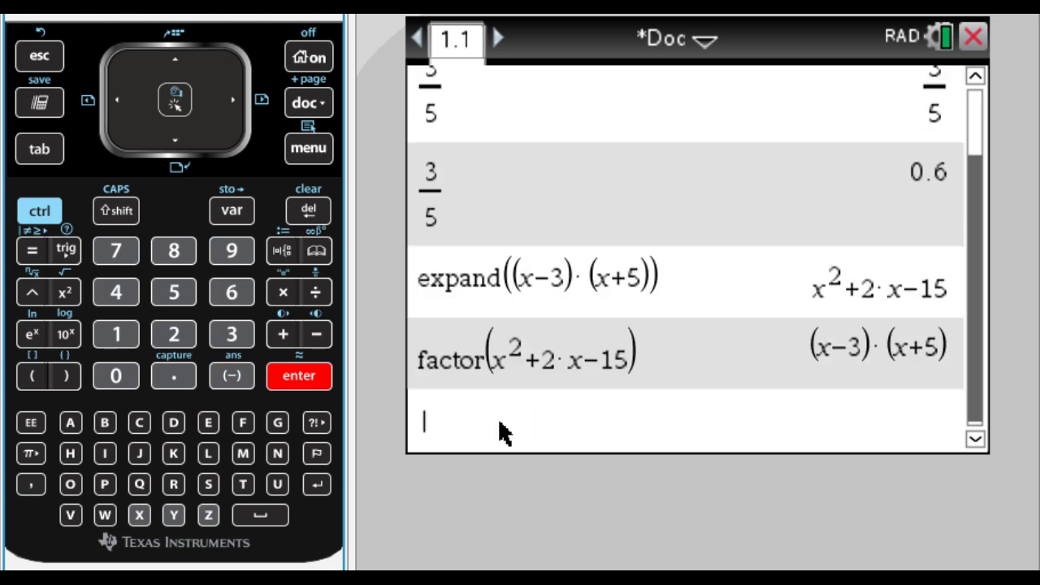
- Factor x²+2x−15 pasted from the history, again returning (x−3)·(x+5)
click(325, 148)
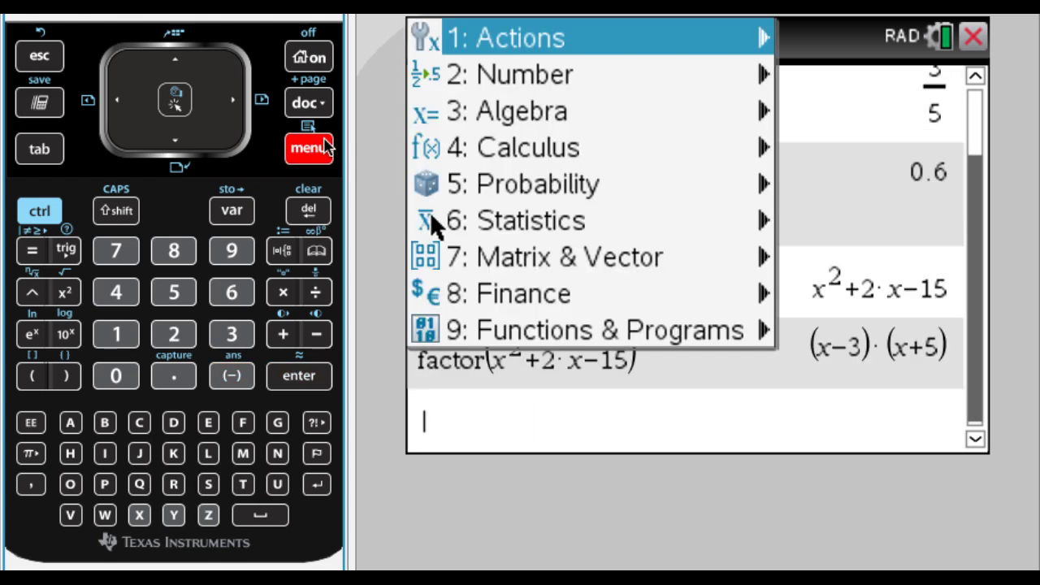
key(3)
key(2)
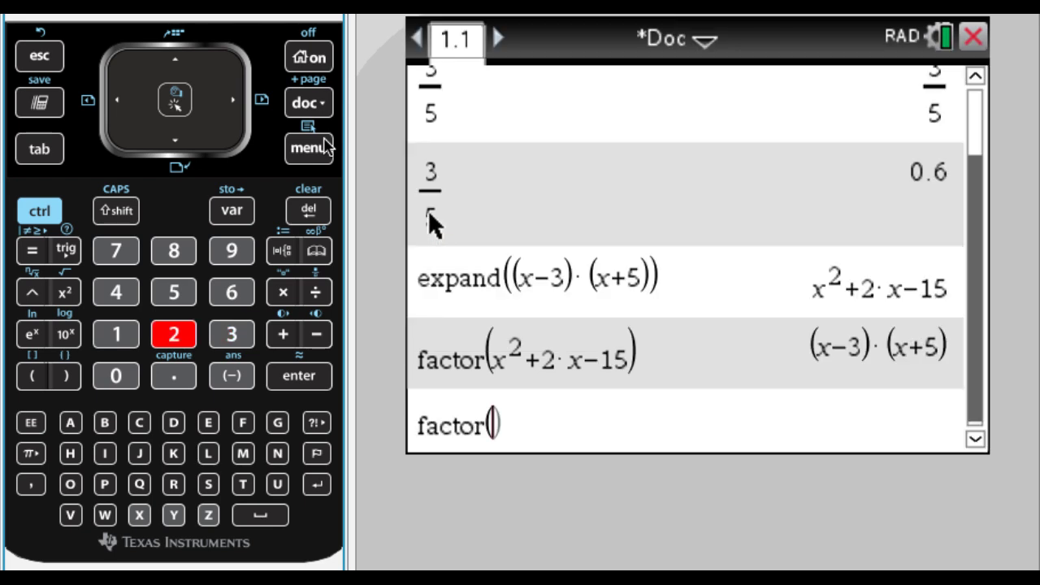
key(Up)
key(Up)
key(Up)
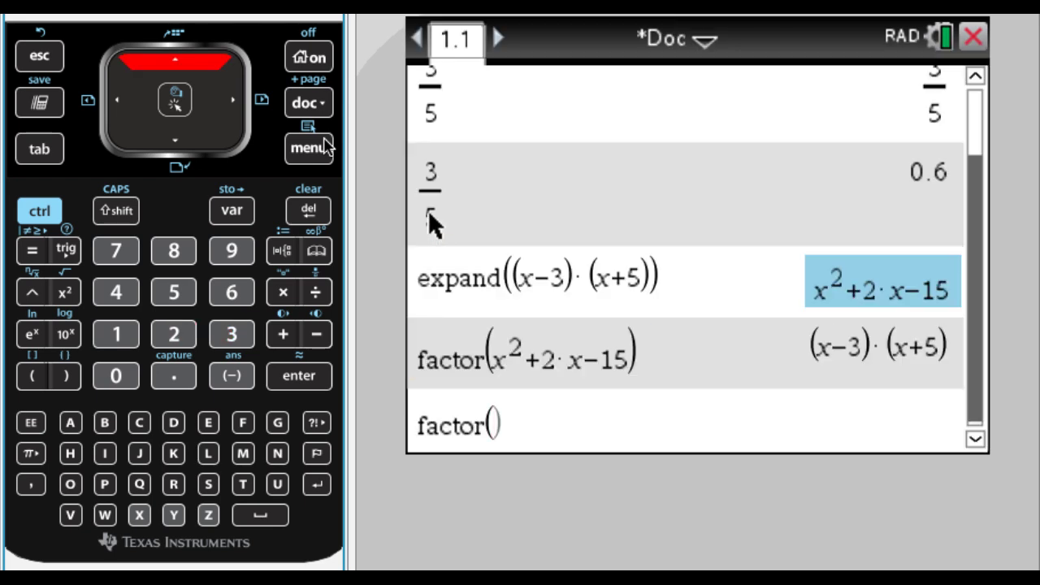
key(Down)
key(Up)
key(Up)
key(Up)
key(Up)
key(Up)
key(Up)
key(Up)
key(Up)
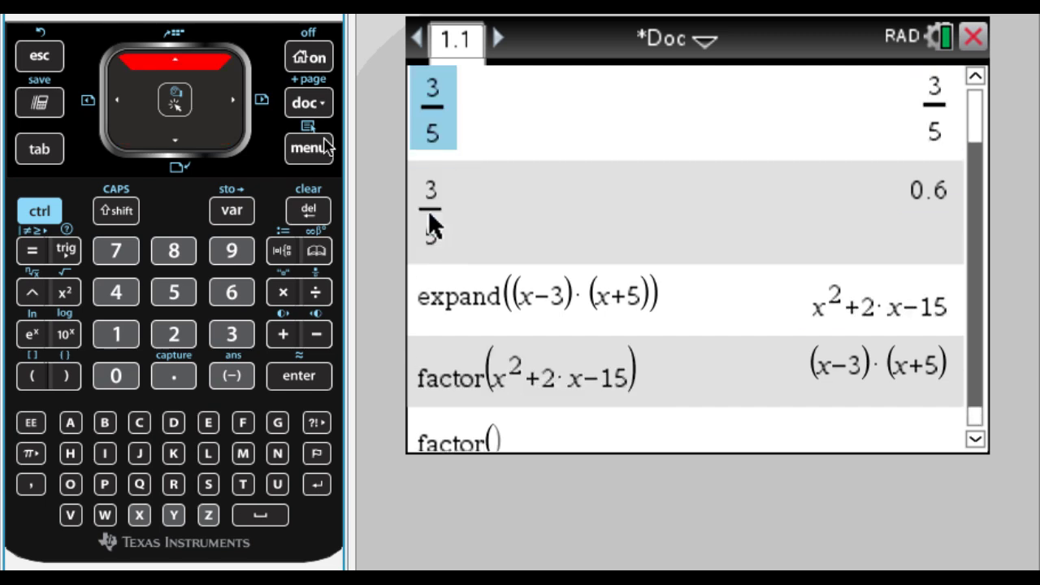
key(Down)
key(Down)
key(Down)
key(Down)
key(Down)
key(Down)
key(Down)
key(Down)
key(Down)
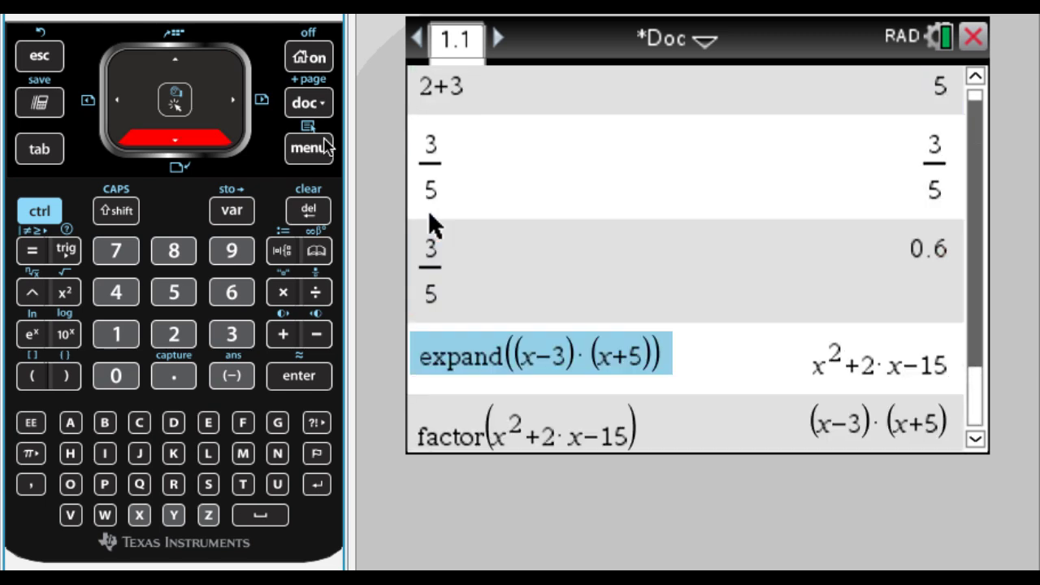
key(Down)
key(Up)
key(Up)
key(Up)
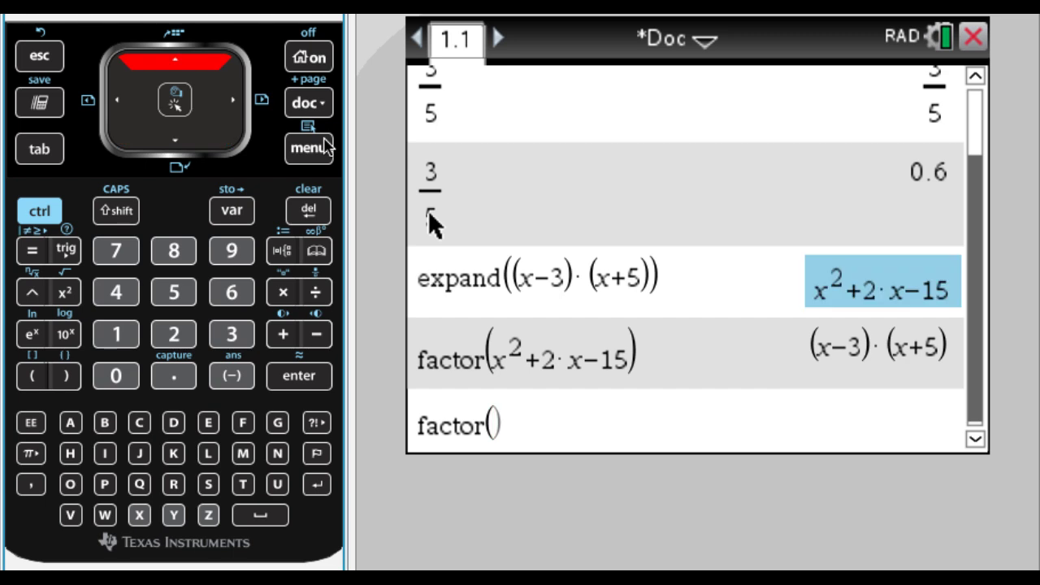
key(Return)
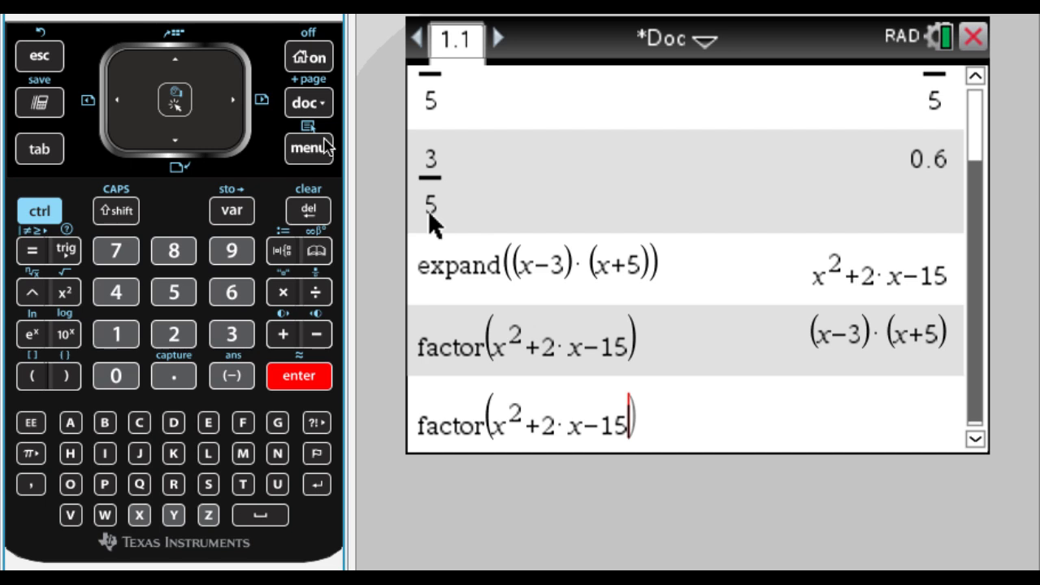
key(Return)
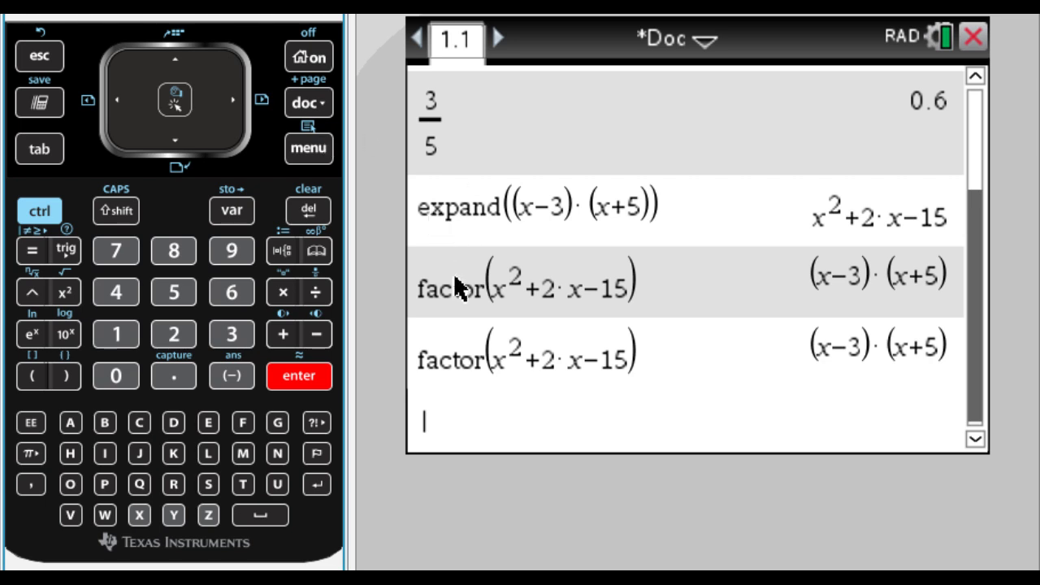
- Enter the fraction 2/(x+2) followed by a minus sign
key(ctrl)
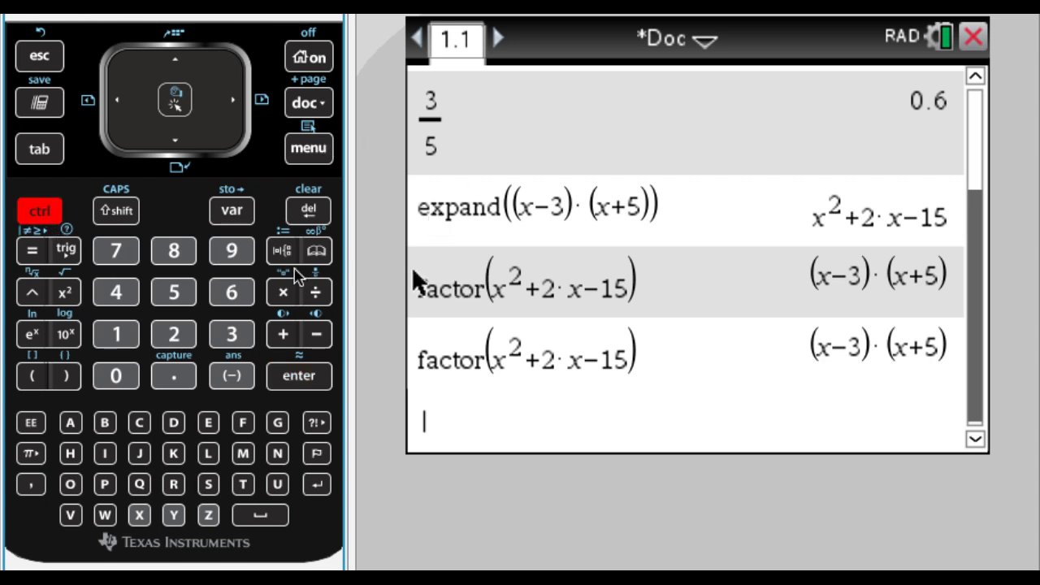
click(321, 288)
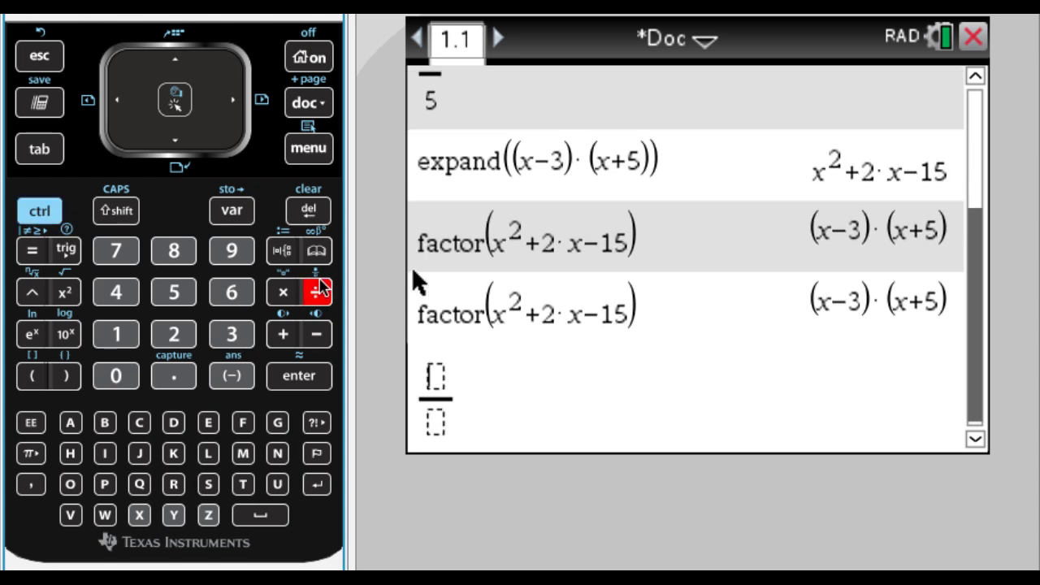
text(2)
key(Tab)
text(x+2)
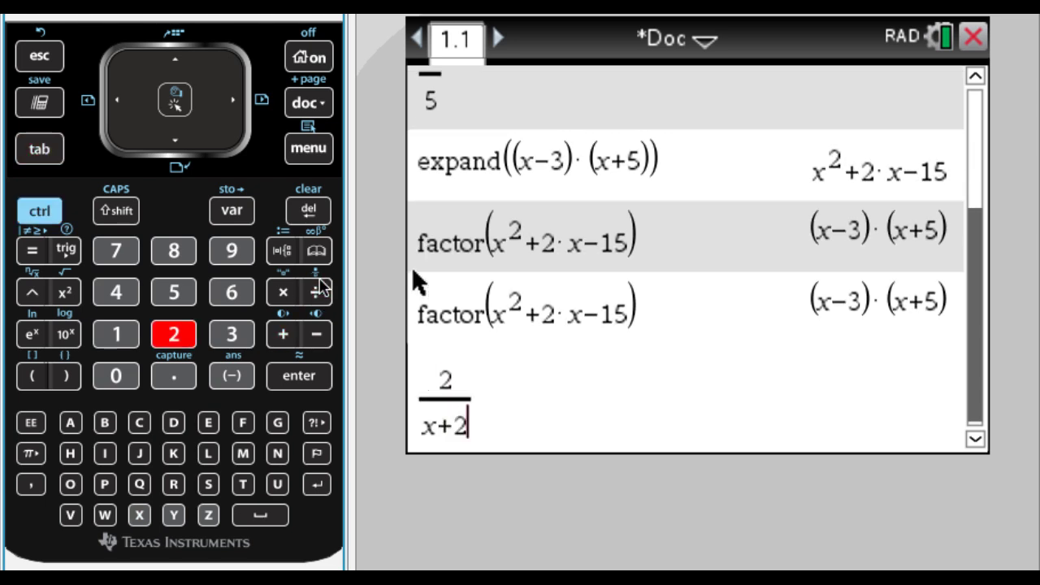
key(Right)
text(-)
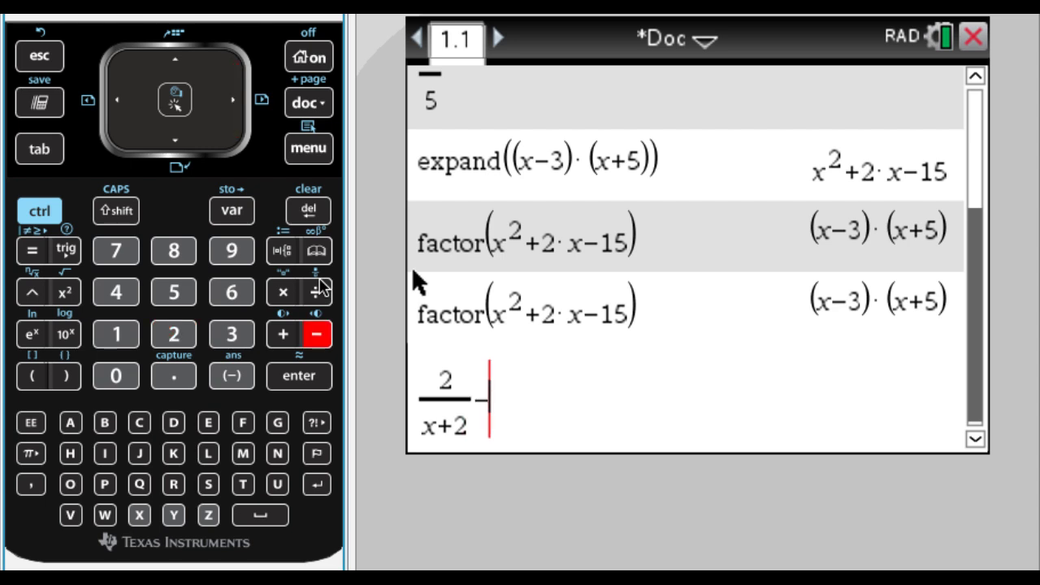
- Add the fraction 3/(x+5) and evaluate the difference
click(34, 209)
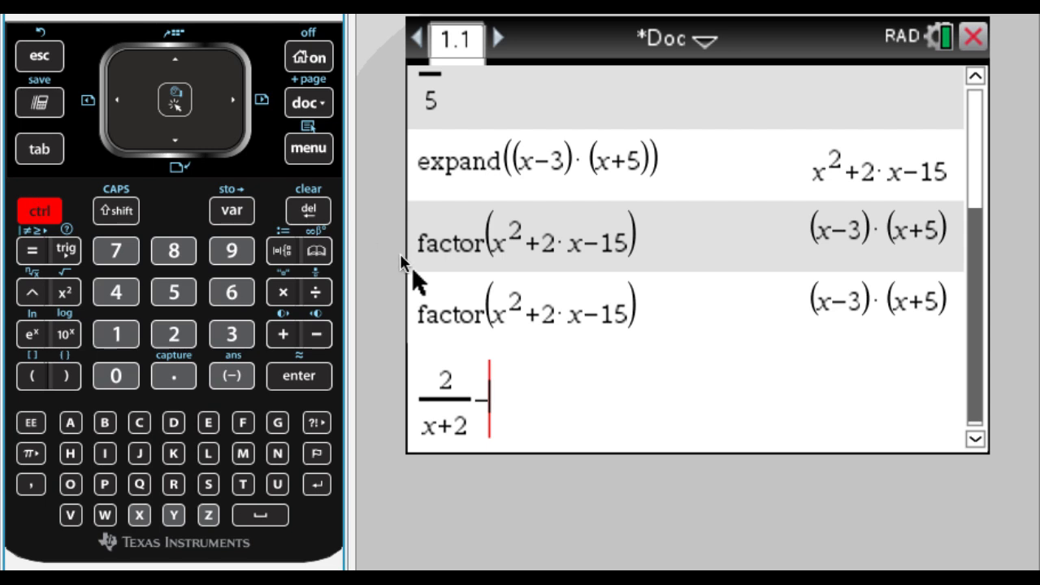
click(319, 288)
text(3)
key(Tab)
text(x+)
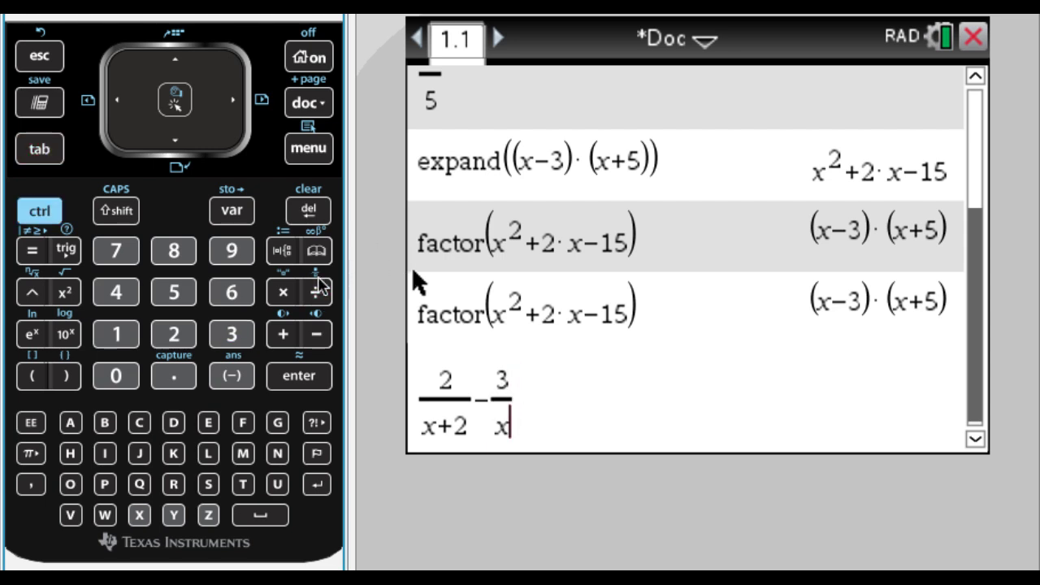
text(5)
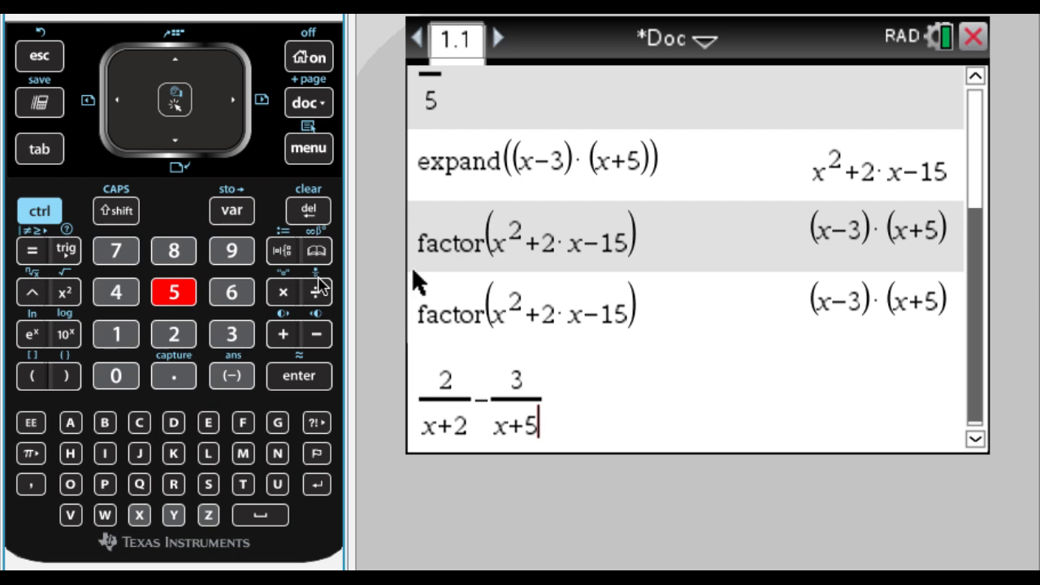
key(Return)
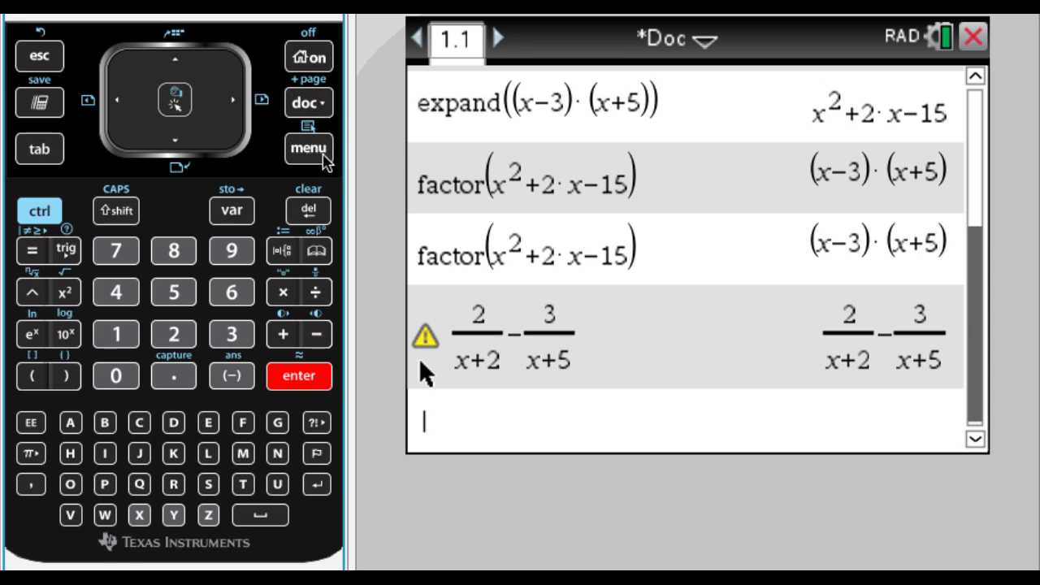
- Insert comDenom from Algebra > Fraction Tools > Common Denominator
click(323, 158)
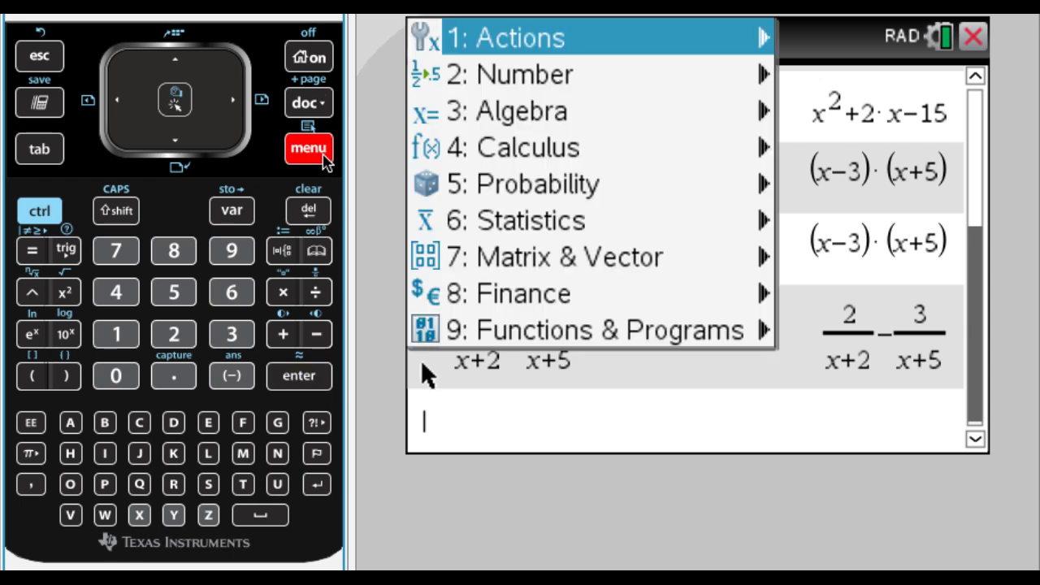
key(Down)
key(Down)
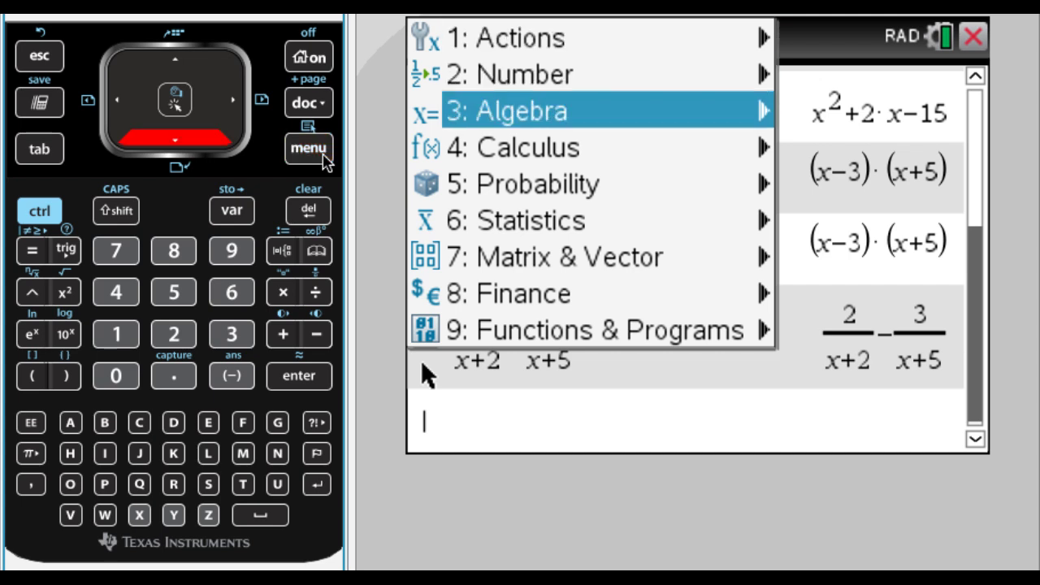
key(Right)
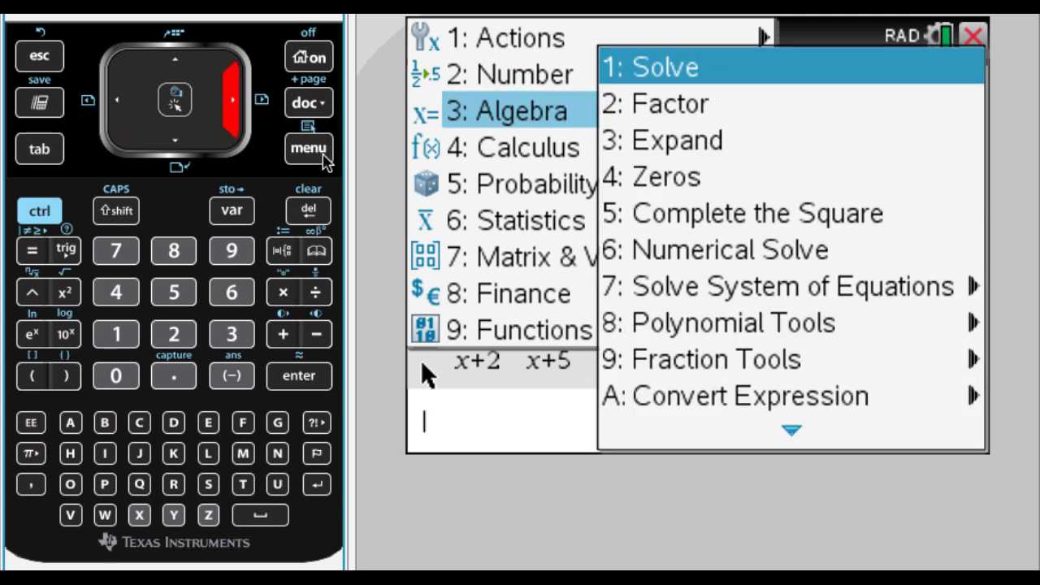
key(Down)
key(Down)
key(Down)
key(Down)
key(Down)
key(Down)
key(Down)
key(Down)
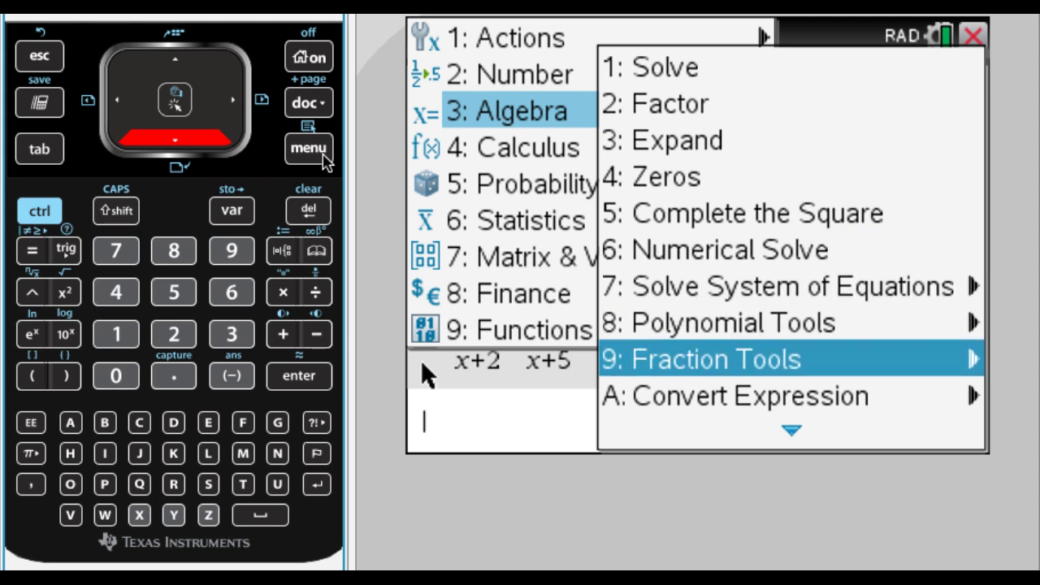
key(Right)
key(Down)
key(Down)
key(Down)
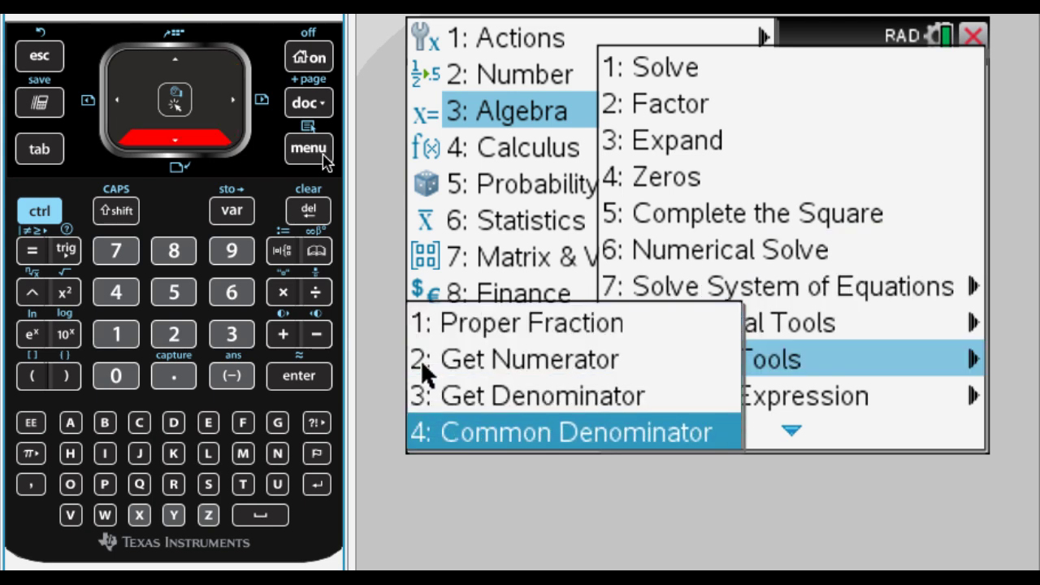
key(Left)
key(Left)
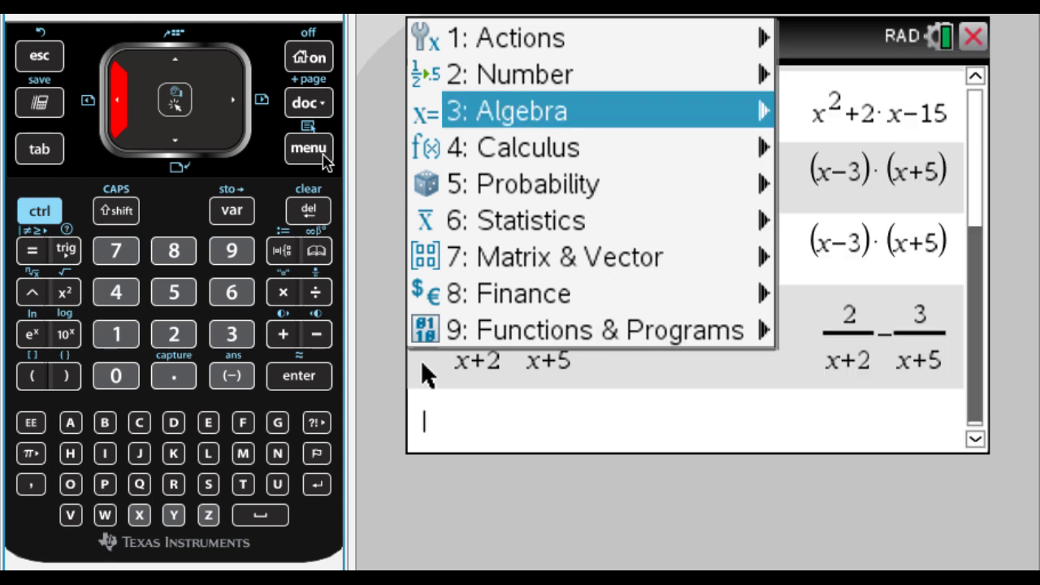
key(Right)
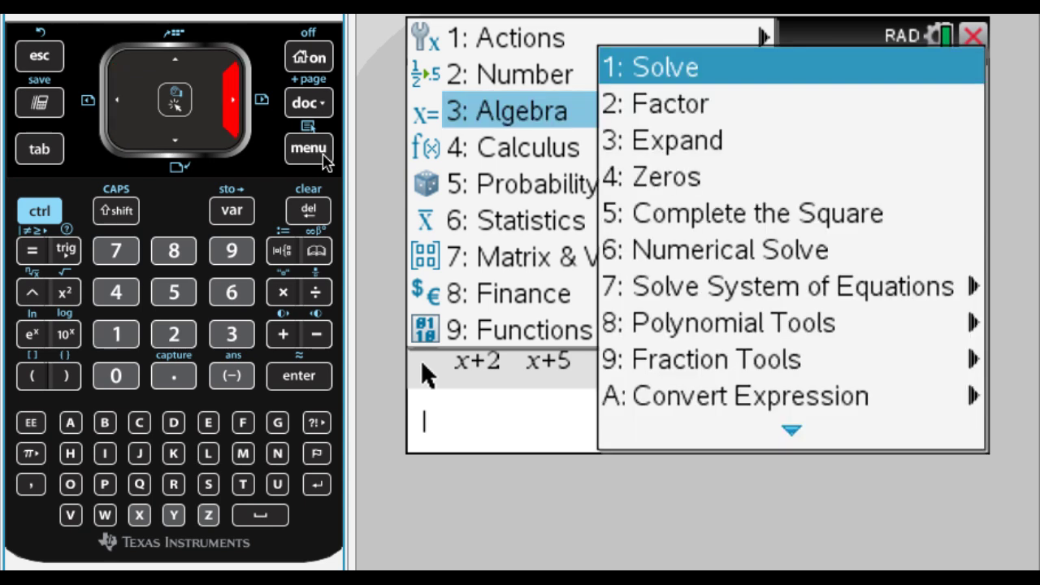
key(Down)
key(Down)
key(Down)
key(Down)
key(Down)
key(Down)
key(Down)
key(Down)
key(Right)
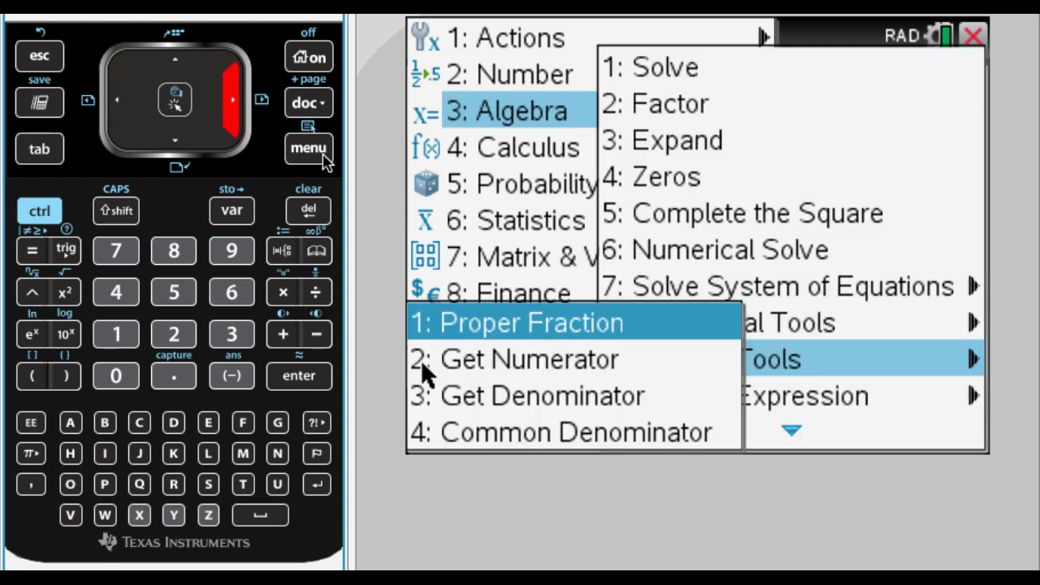
key(Down)
key(Down)
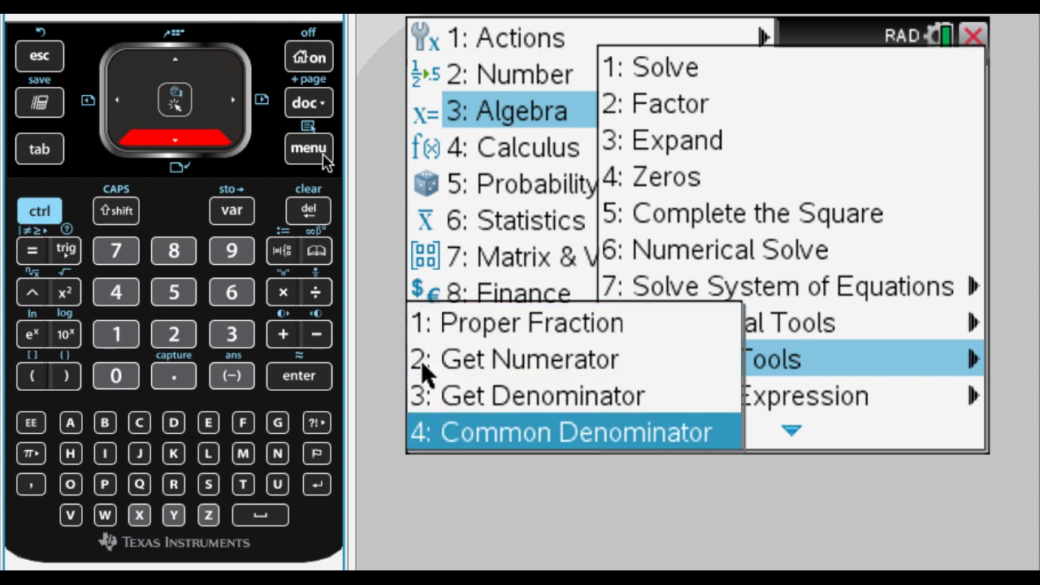
key(Return)
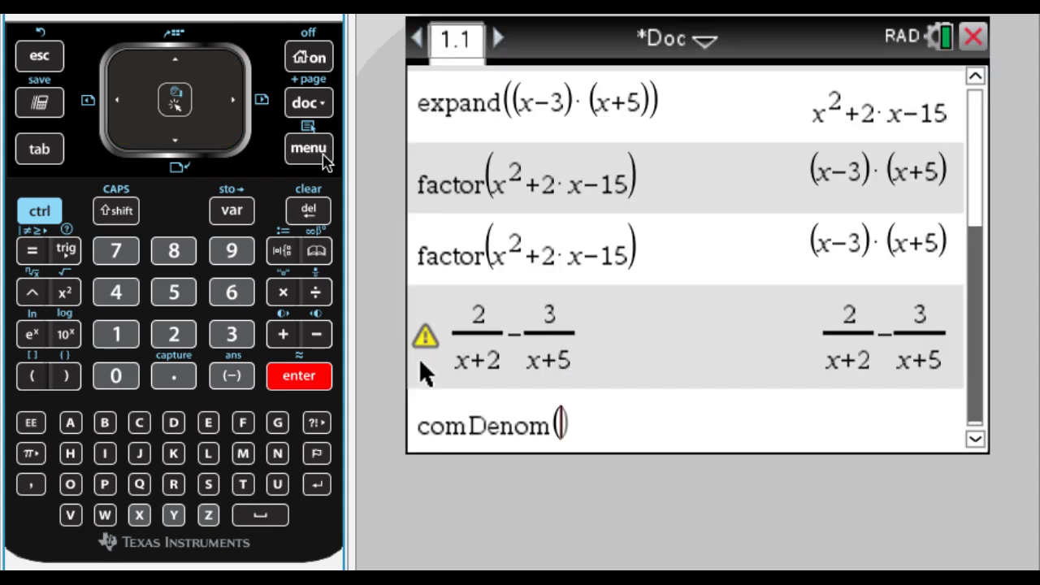
- Paste 2/(x+2)−3/(x+5) into comDenom and evaluate to (4−x)/(x²+7x+10)
key(Up)
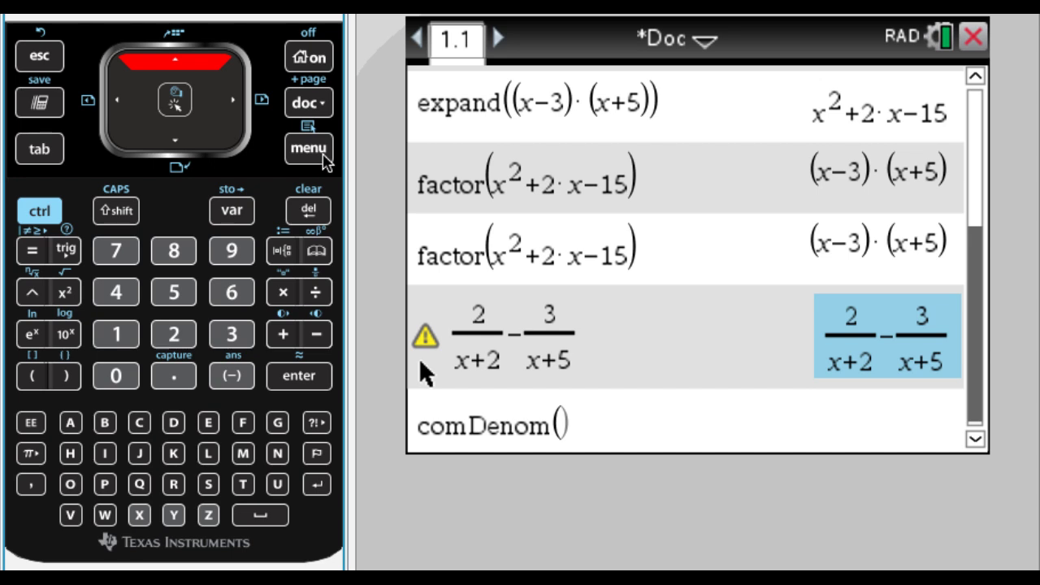
key(Return)
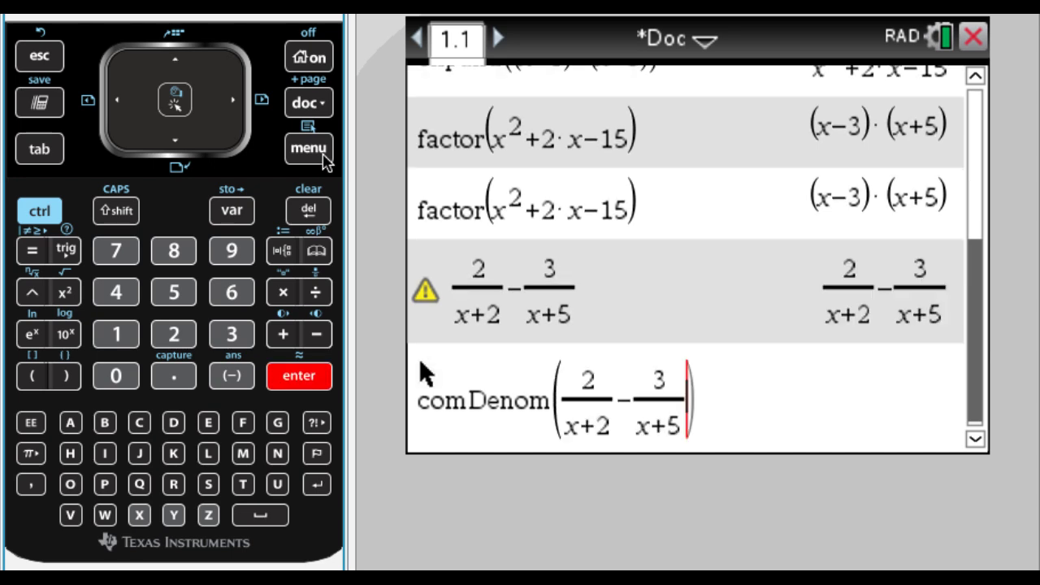
key(Return)
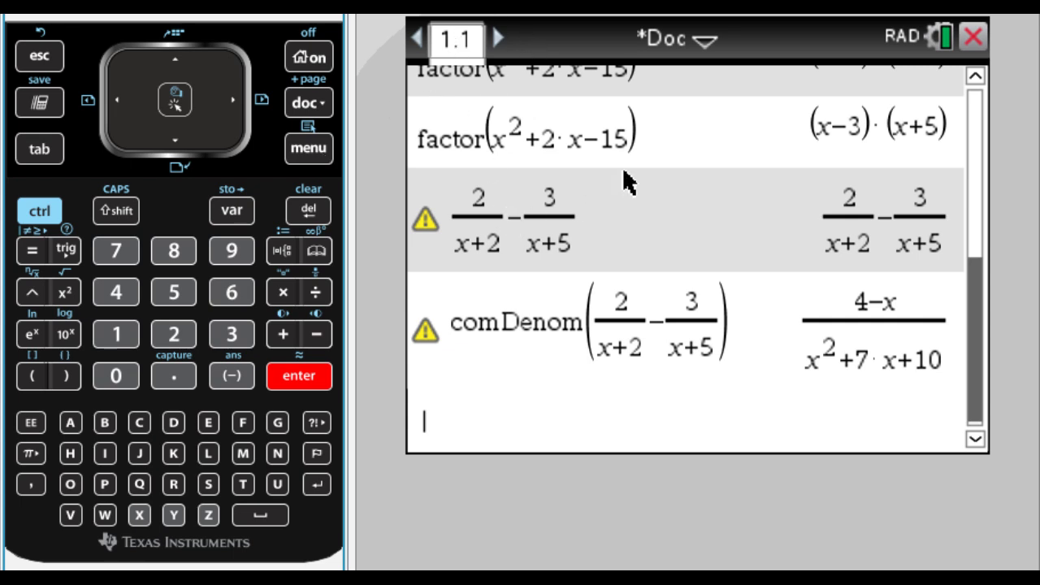
- Enter and evaluate x² using the x² key
text(x)
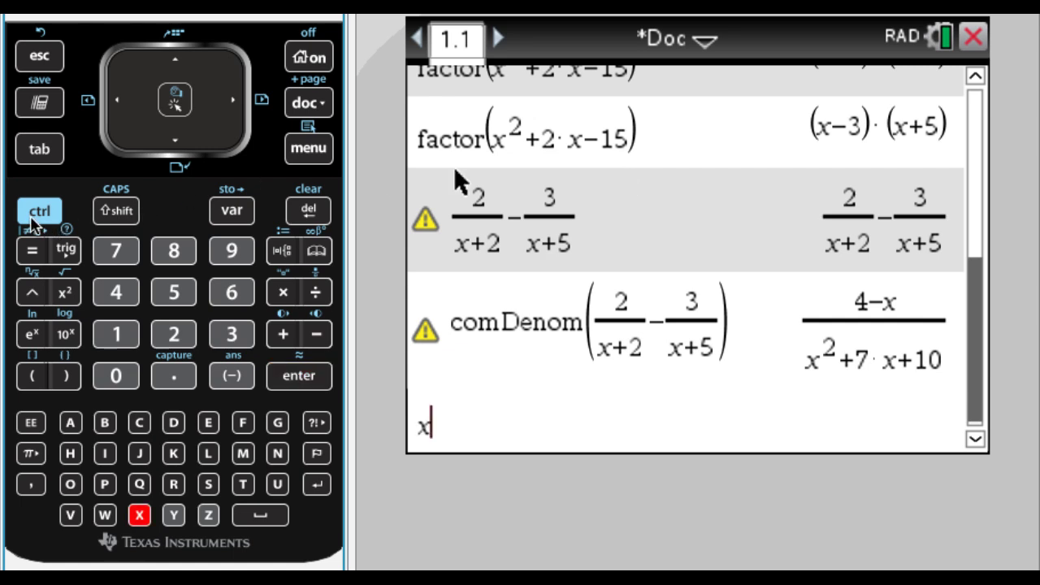
click(67, 294)
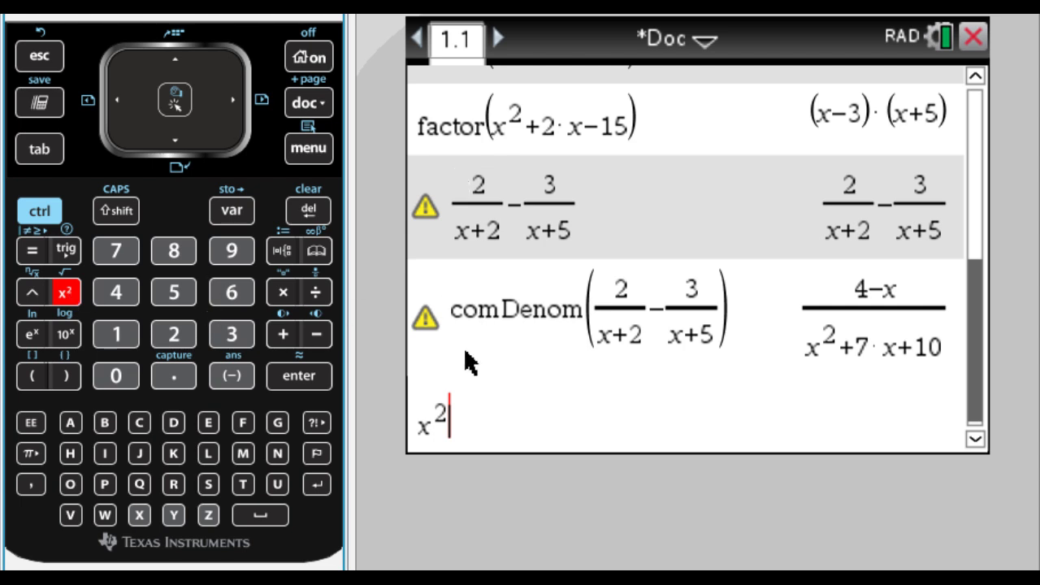
key(Return)
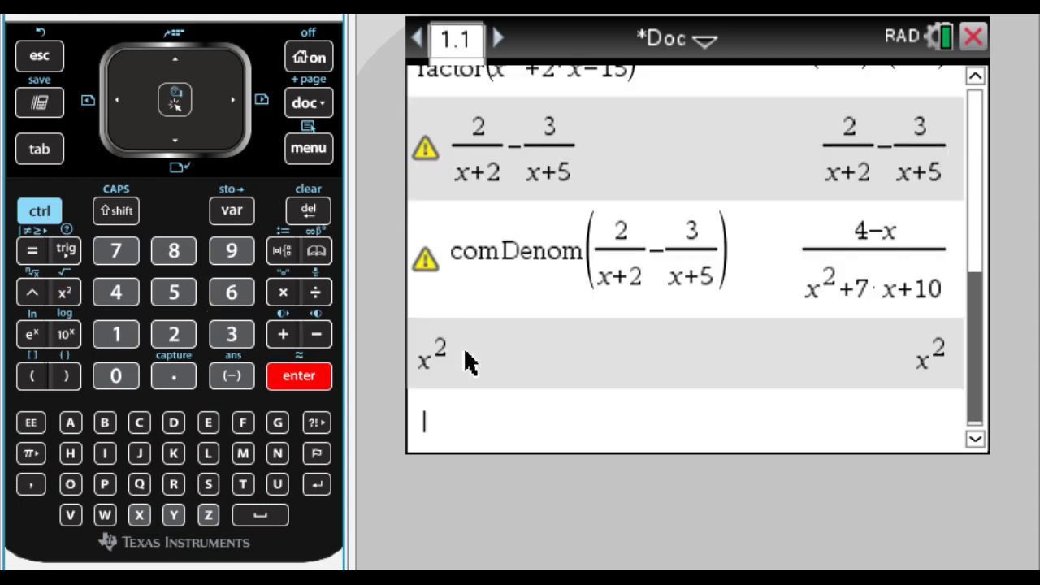
- Enter and evaluate x^4 using the exponent key
text(x)
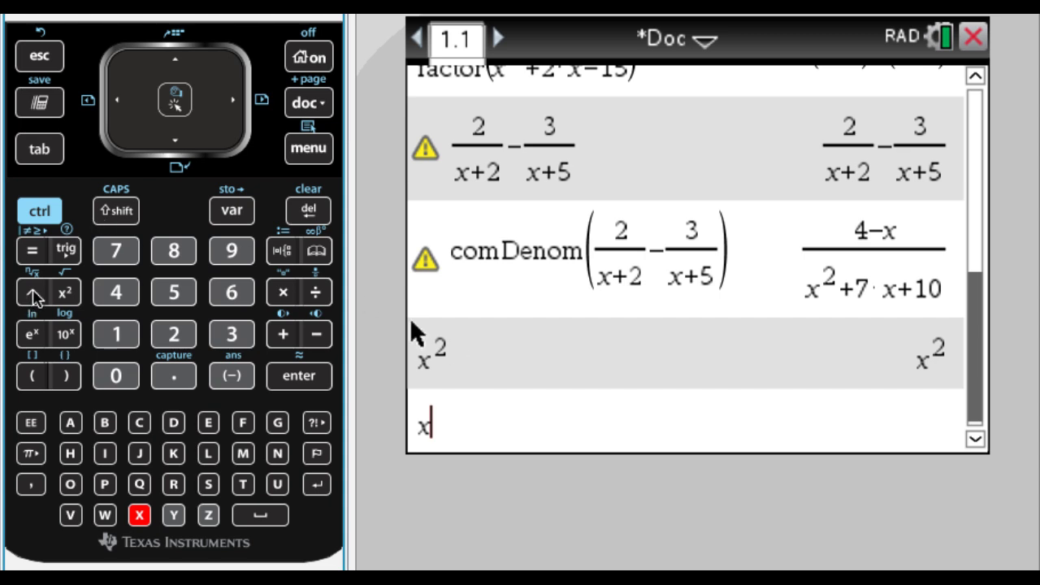
click(33, 294)
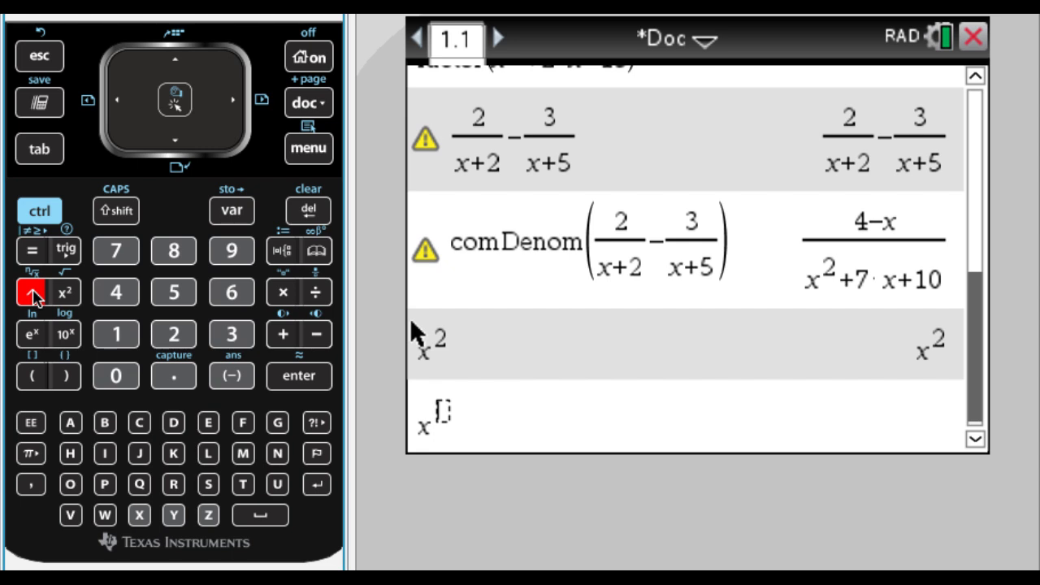
text(4)
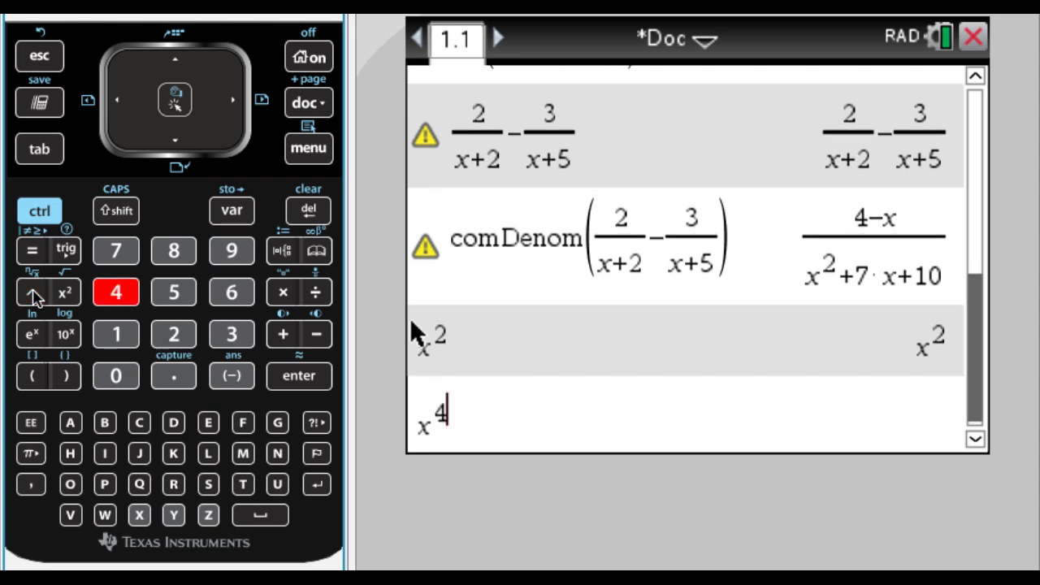
key(Right)
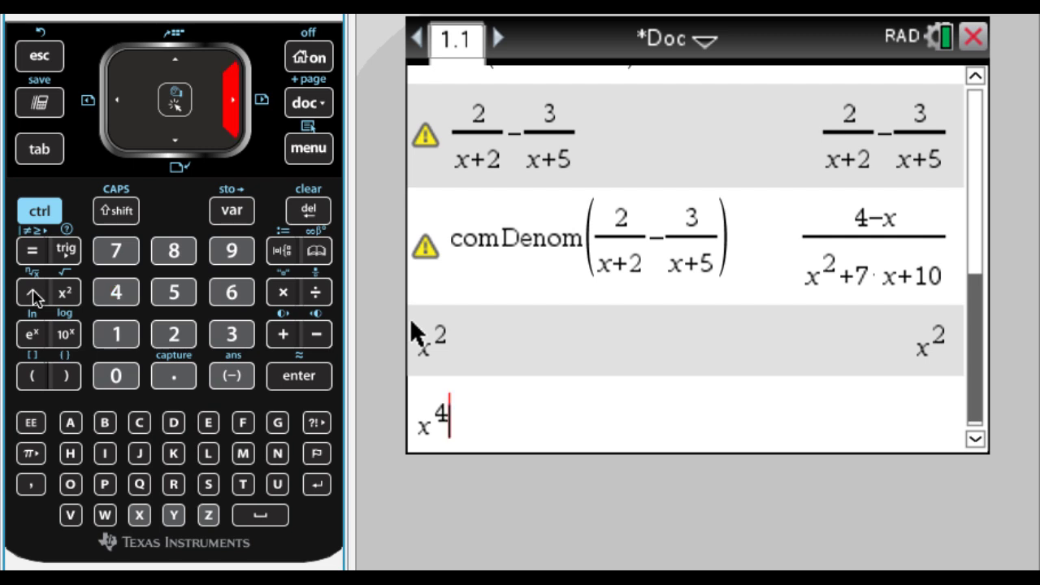
key(Return)
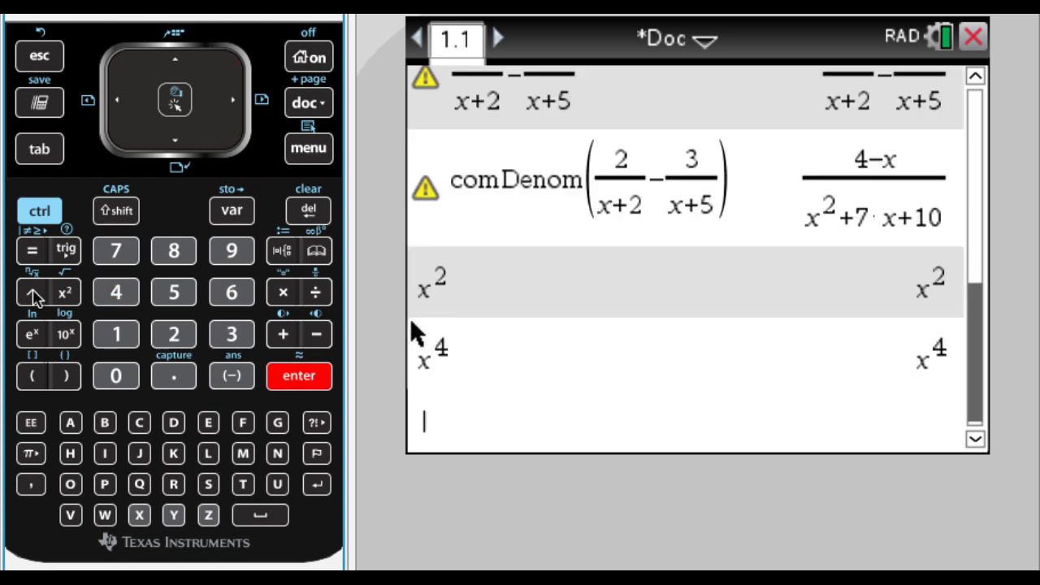